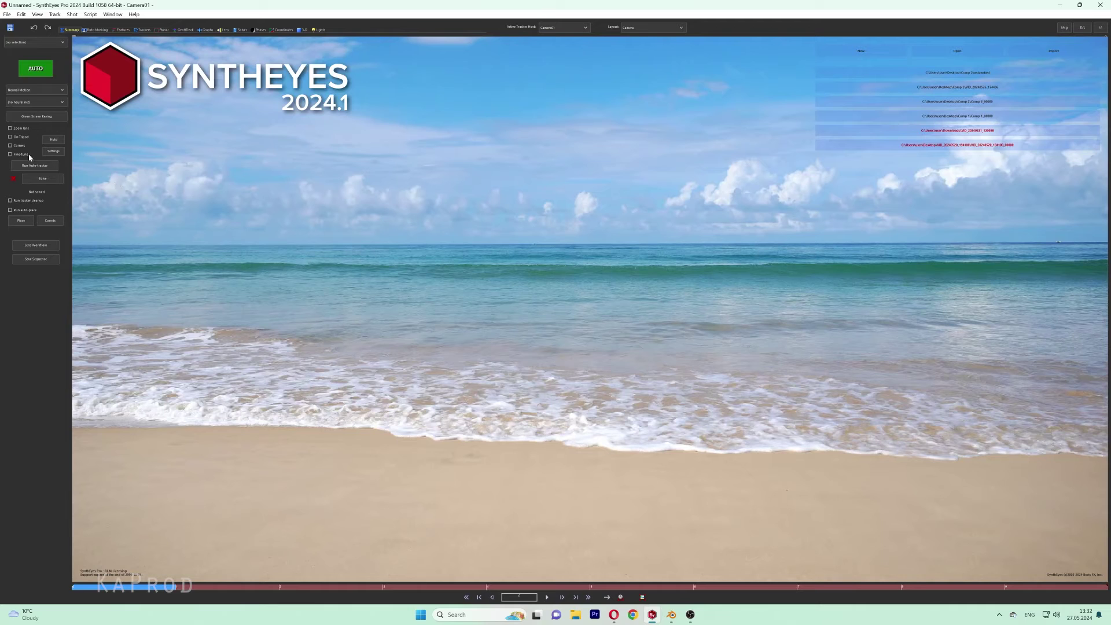
Auto-track and solve the 455-frame street mp4 clip without saving the previous scene
left_click(26, 70)
left_click(549, 342)
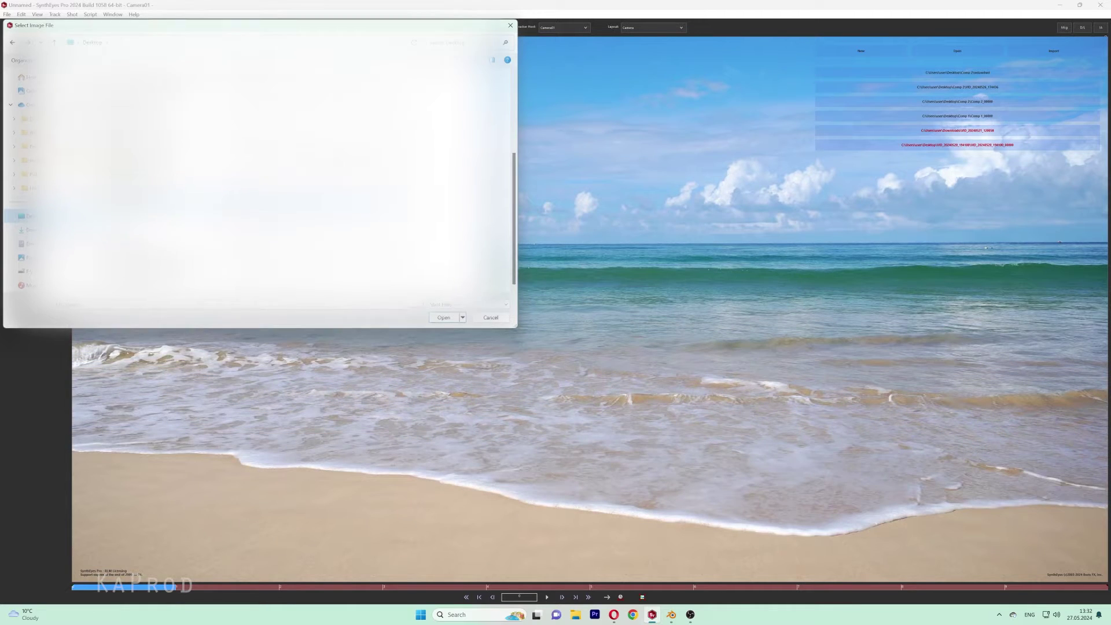
left_click(444, 318)
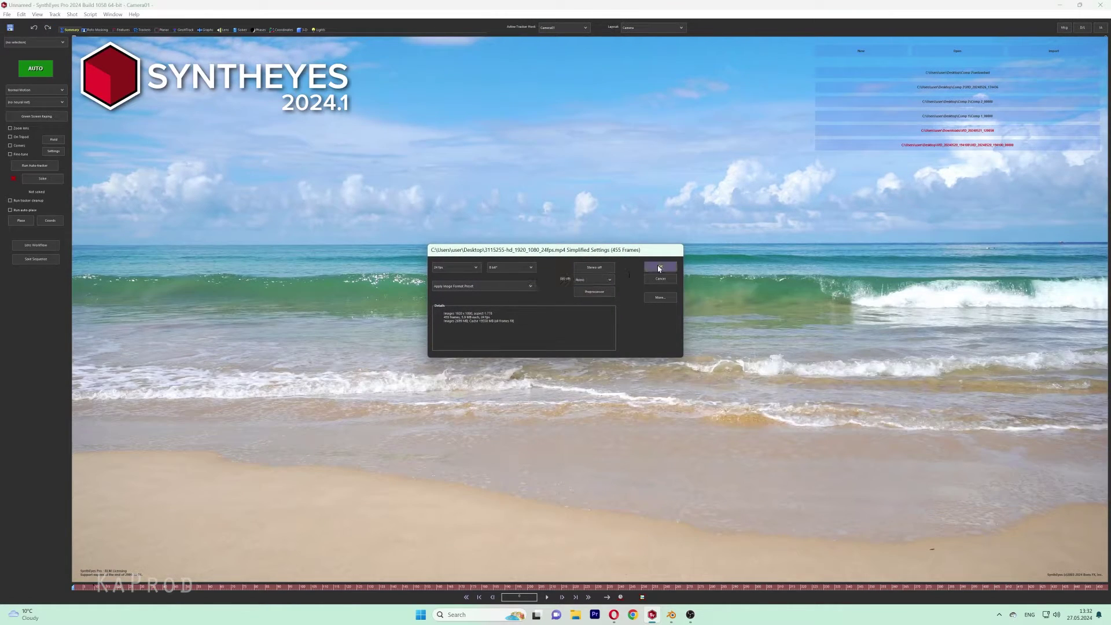
left_click(659, 267)
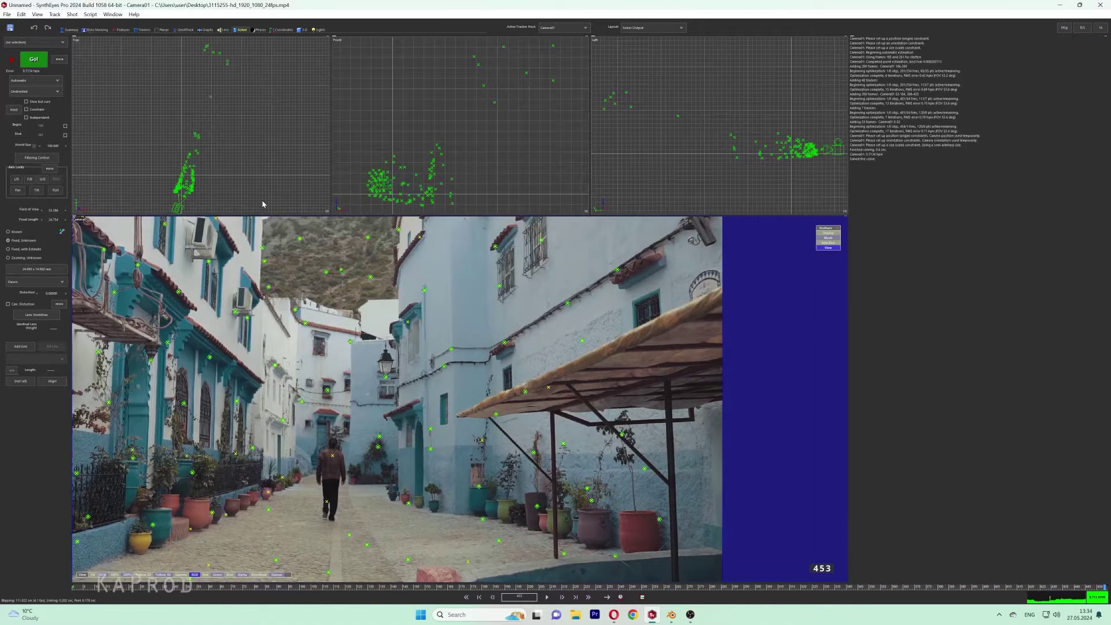
Save the scene as 3115255-hd_1920_1080_24fps and scrub the tracked footage
key("ctrl+s")
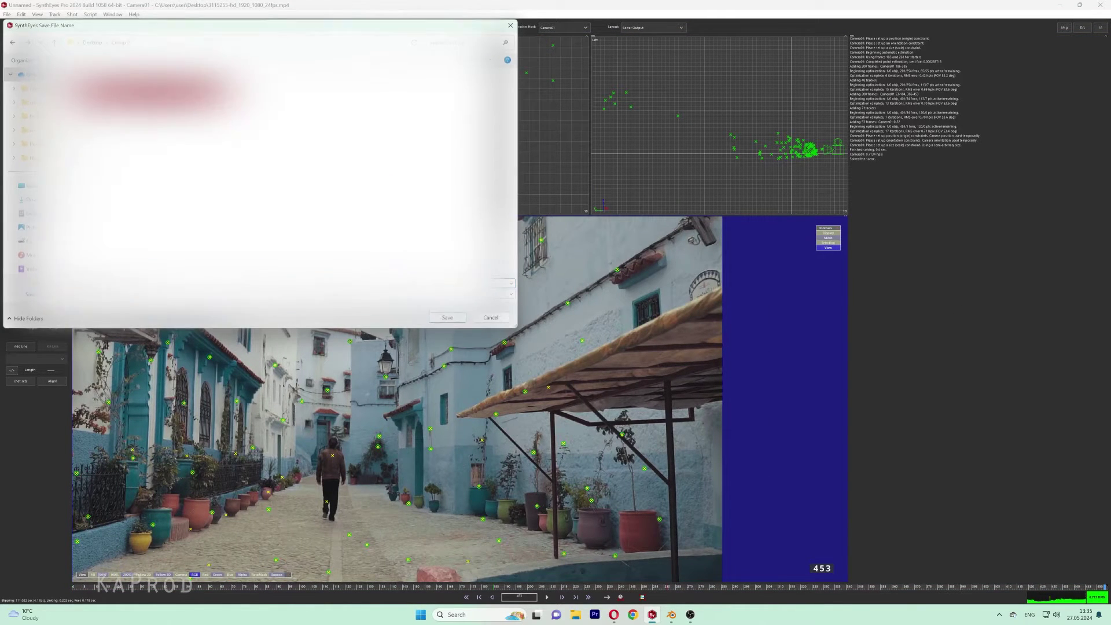
left_click(446, 319)
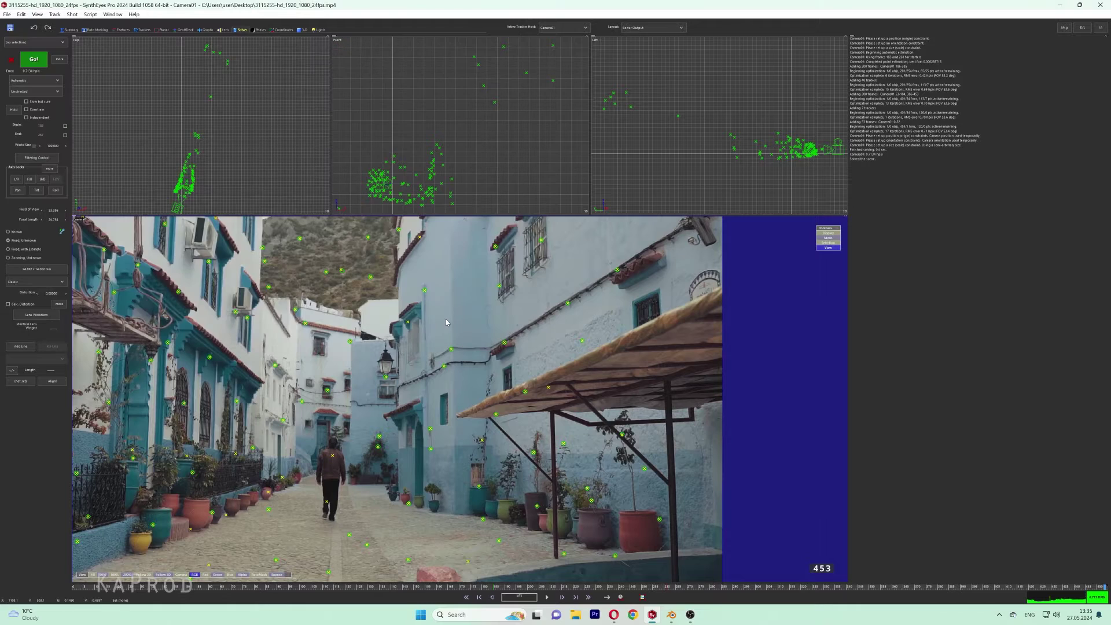
left_click(315, 587)
key("space")
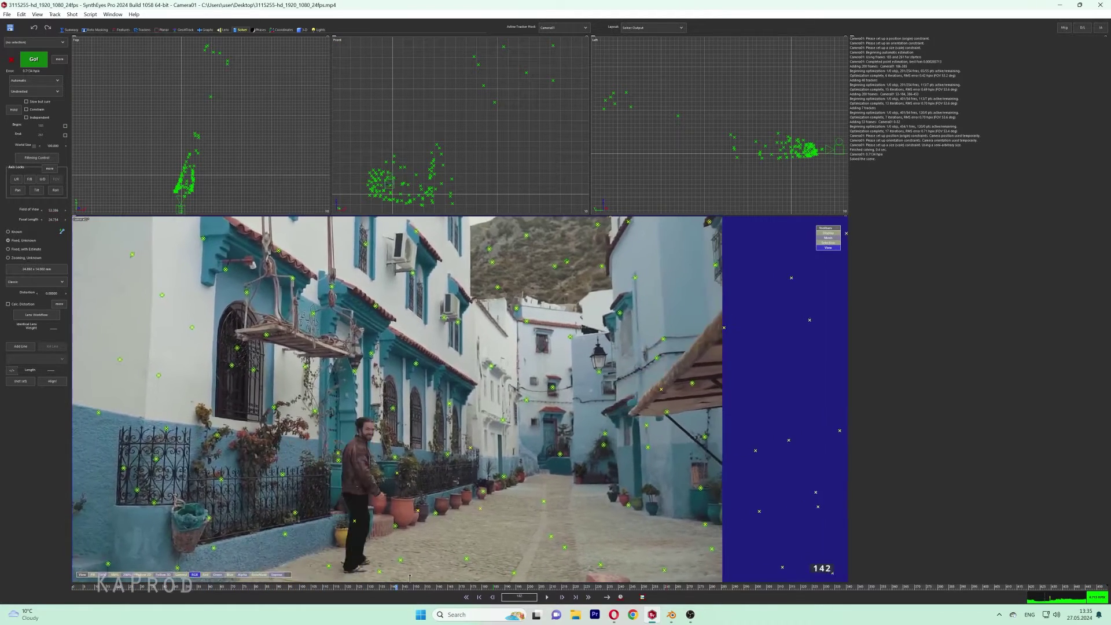
left_click_drag(410, 577, 115, 573)
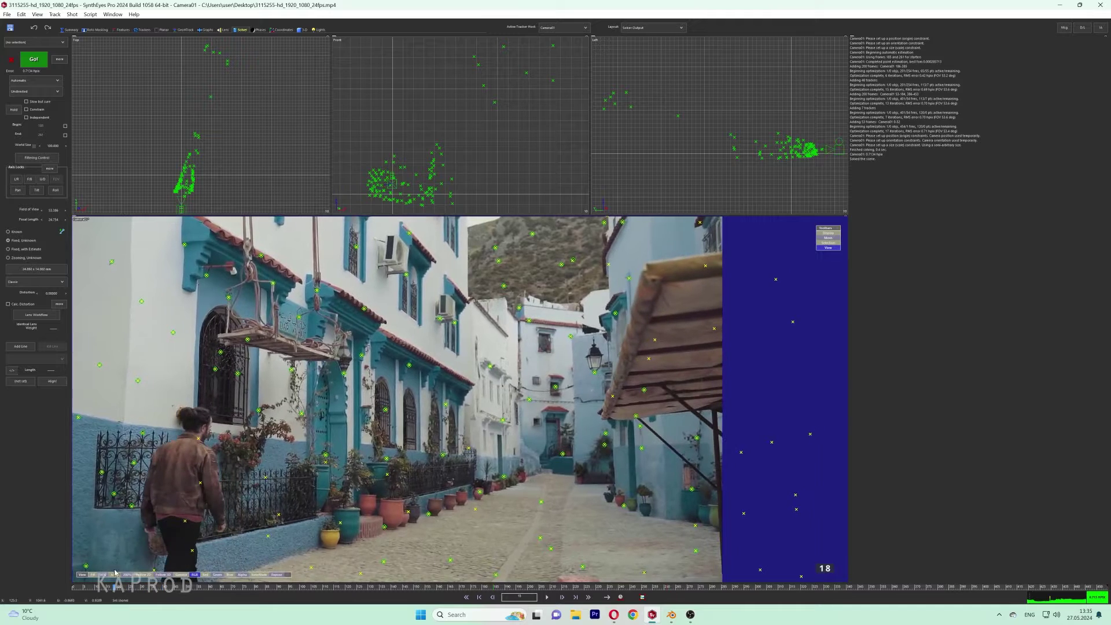
key("space")
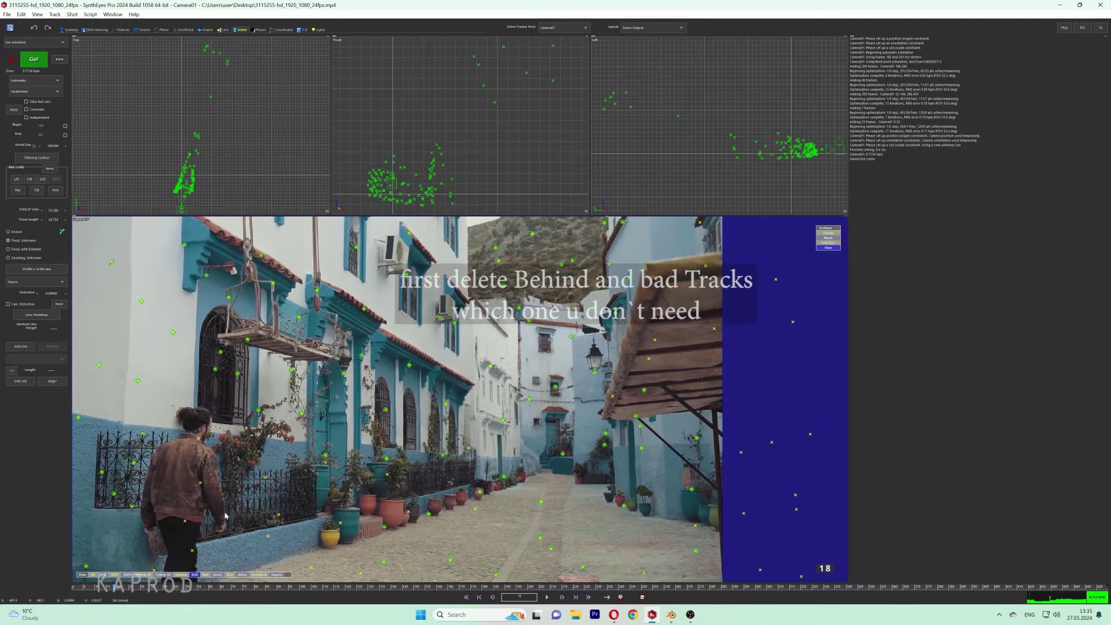
Play the whole clip from frame 1 to inspect trackers, then set the solver to Refine
key("Home")
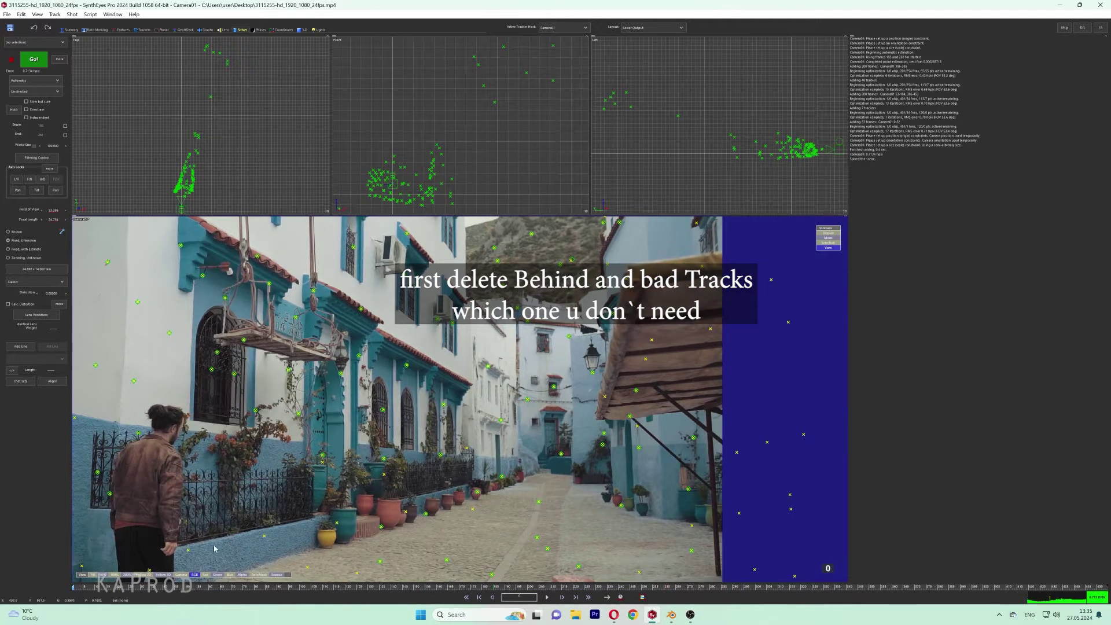
key("space")
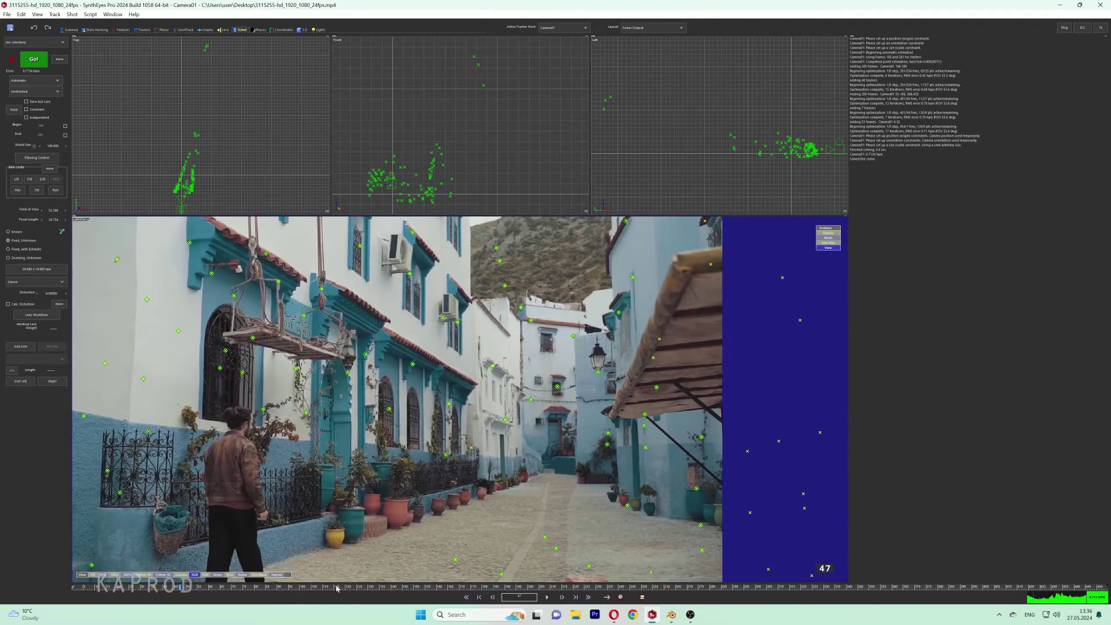
left_click(153, 588)
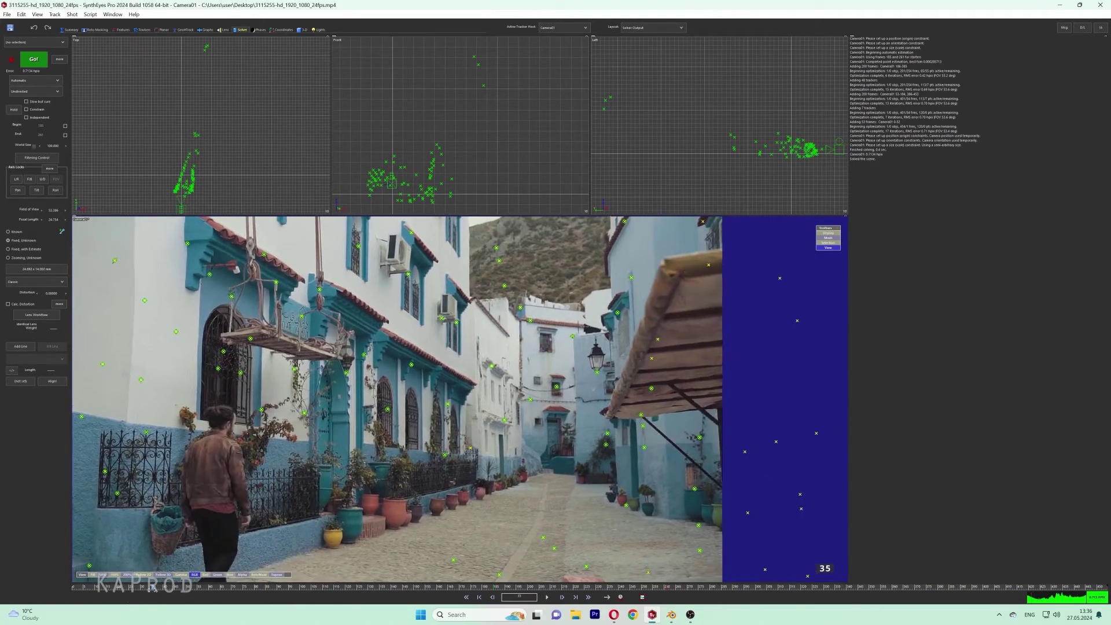
left_click(34, 81)
left_click(19, 109)
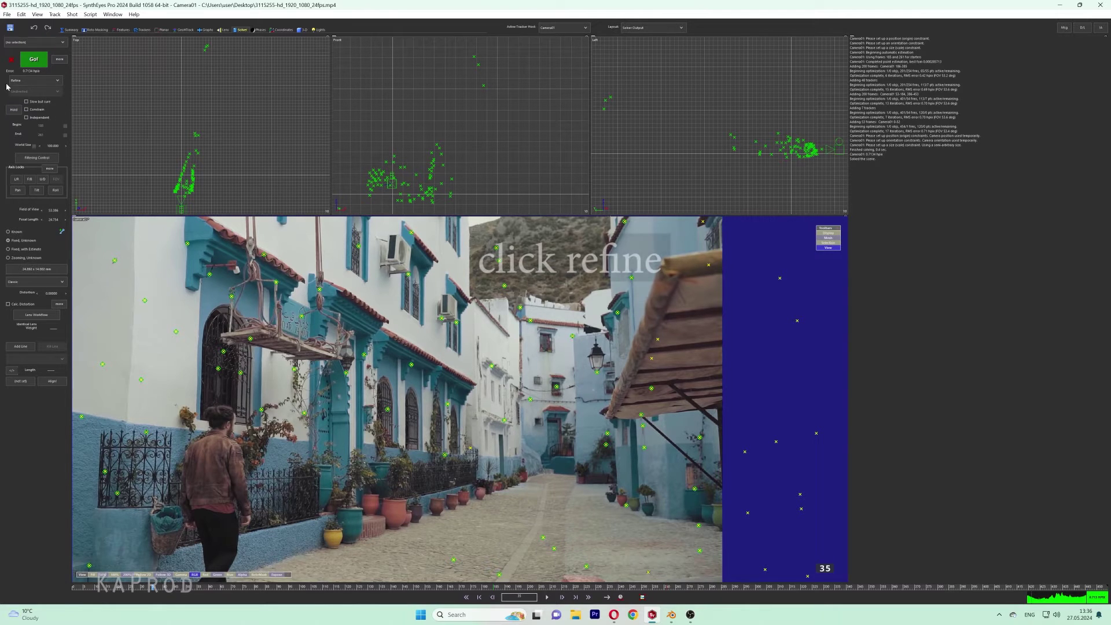
Fix bad trackers via Clean up trackers, then re-run the Refine solve to about 0.44 error
left_click(55, 15)
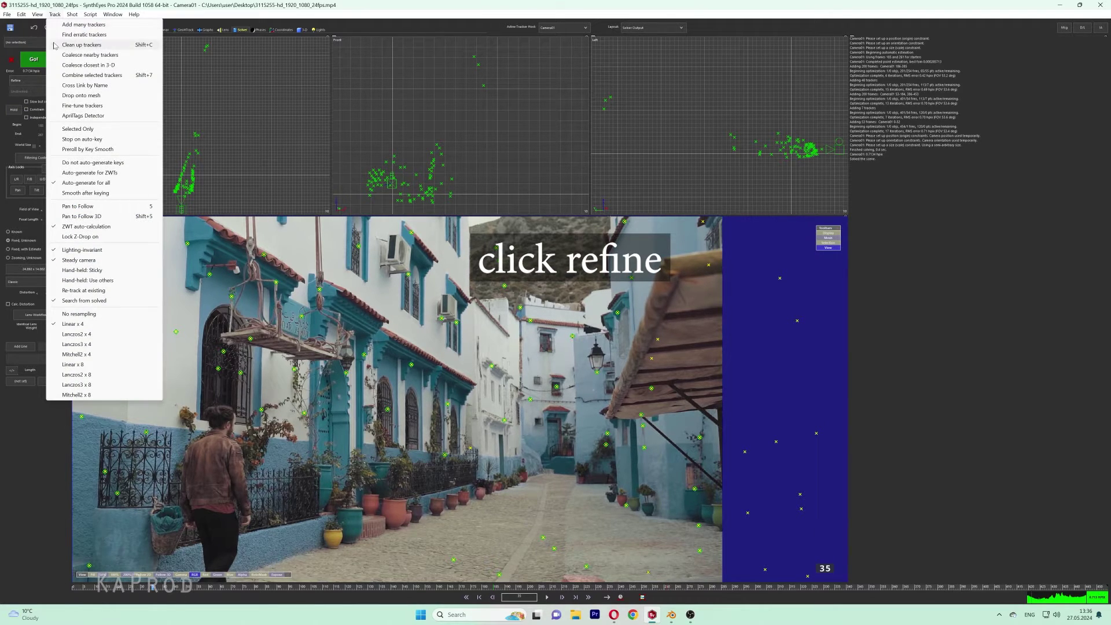
left_click(75, 45)
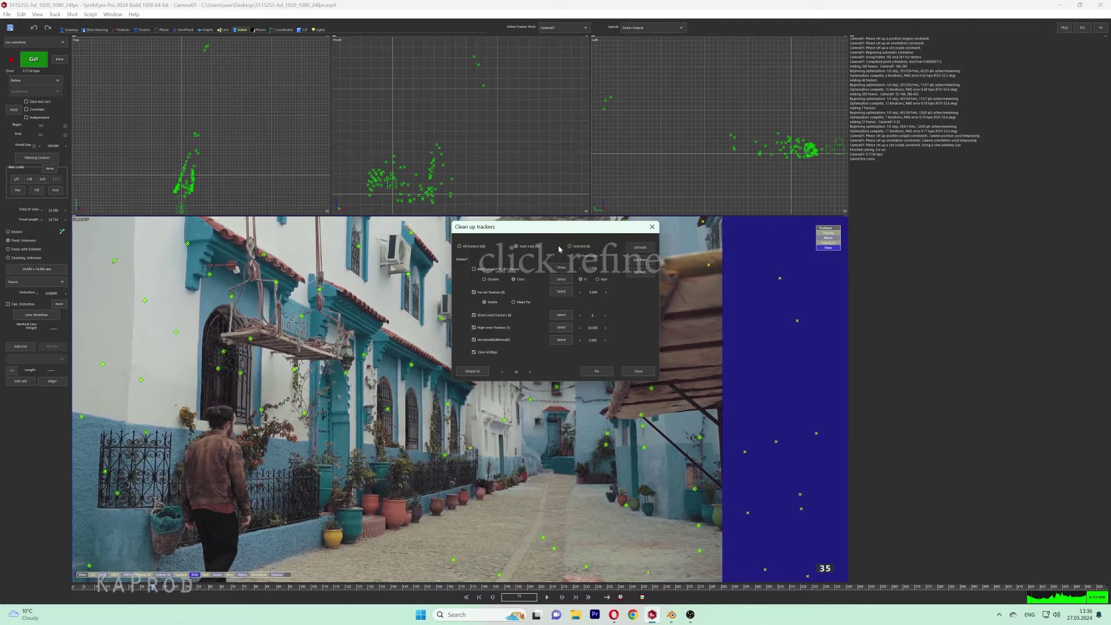
left_click(597, 372)
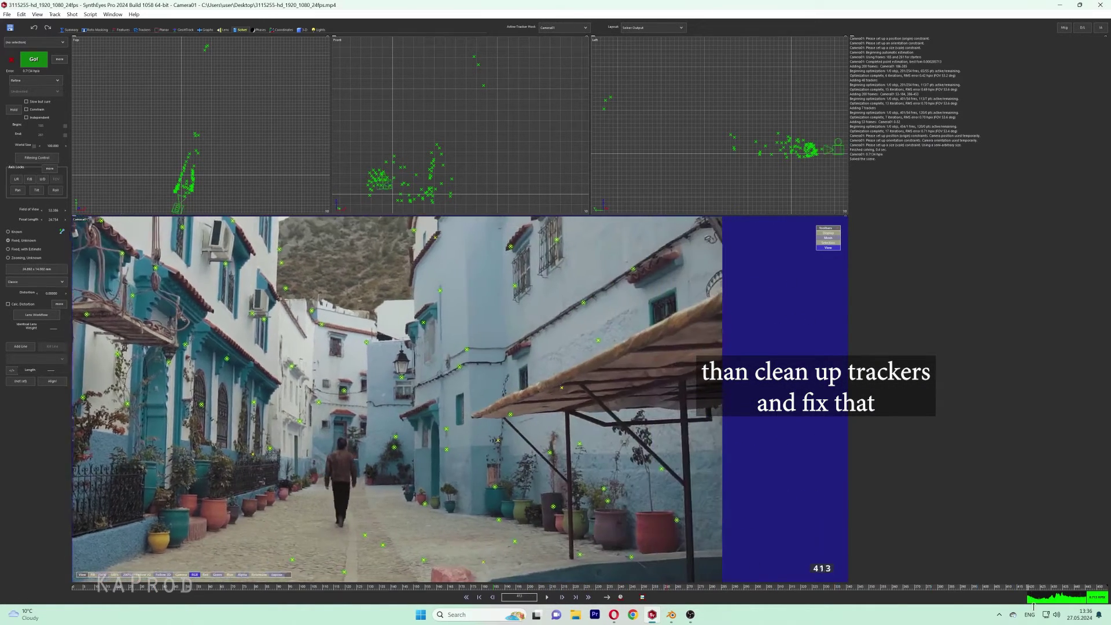
left_click(34, 59)
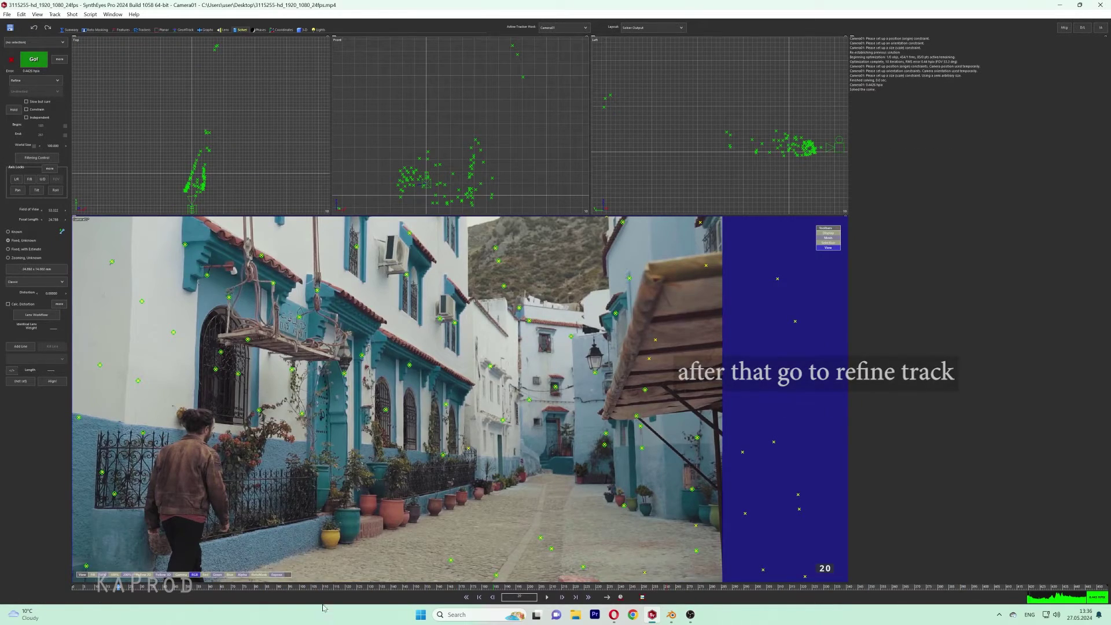
left_click_drag(119, 586, 772, 559)
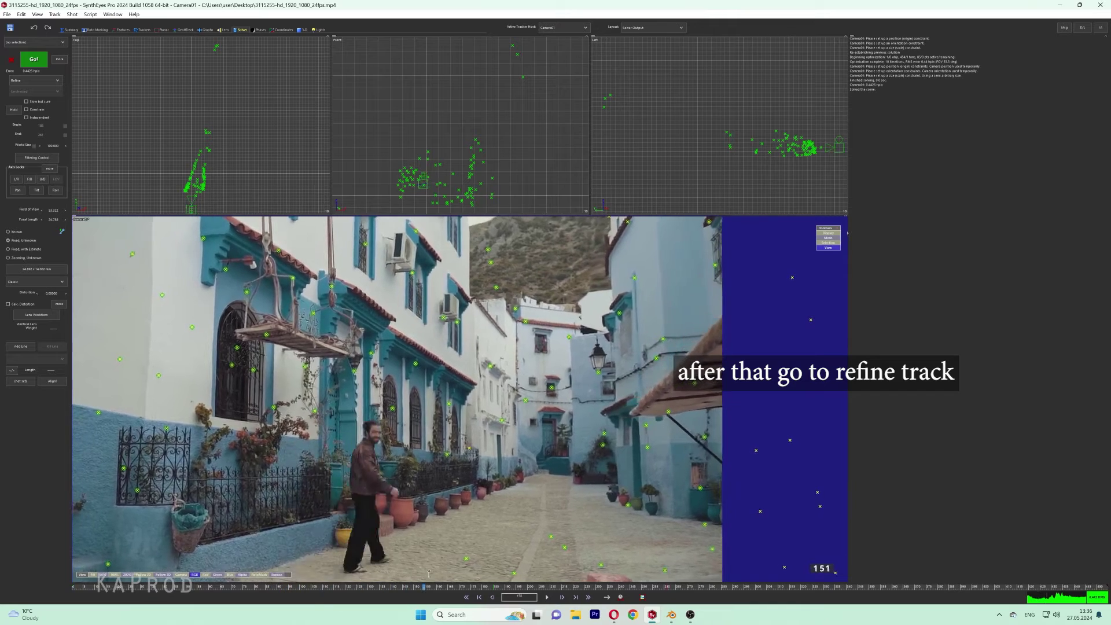
key("space")
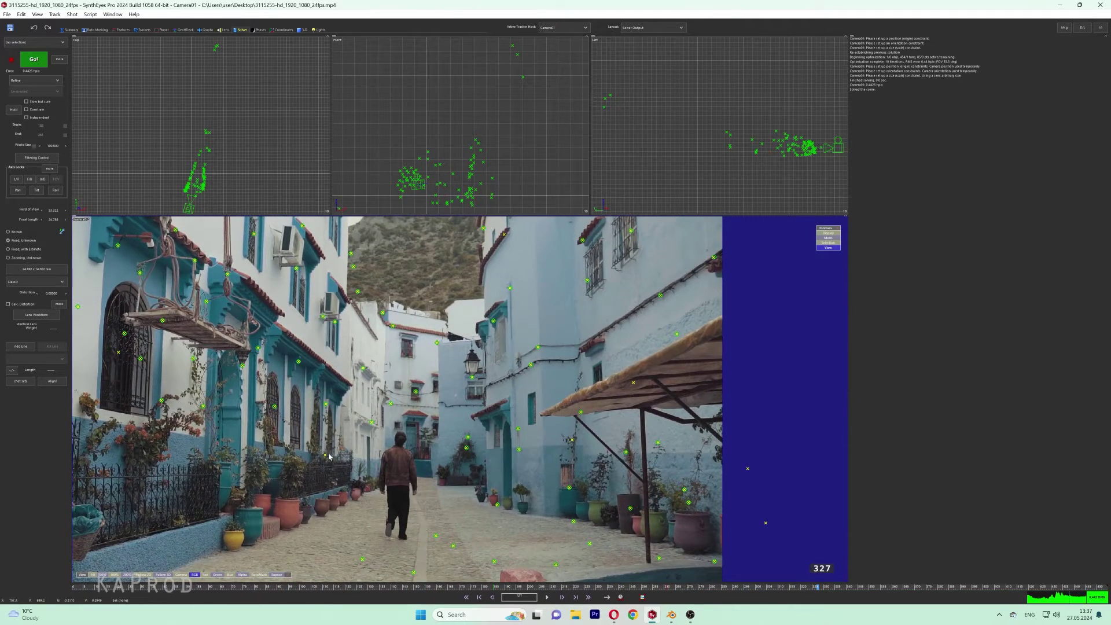
mouse_move(406, 582)
left_mouse_down()
mouse_move(743, 602)
mouse_move(951, 599)
mouse_move(684, 570)
left_mouse_up()
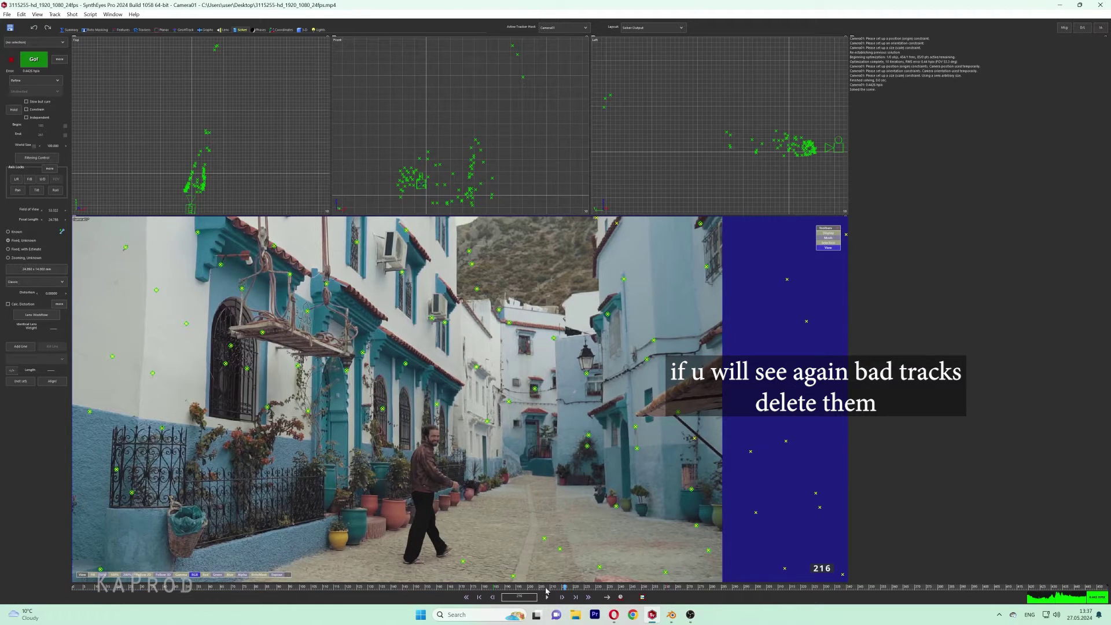
mouse_move(547, 590)
left_mouse_down()
mouse_move(23, 578)
mouse_move(857, 559)
mouse_move(16, 525)
mouse_move(918, 515)
left_mouse_up()
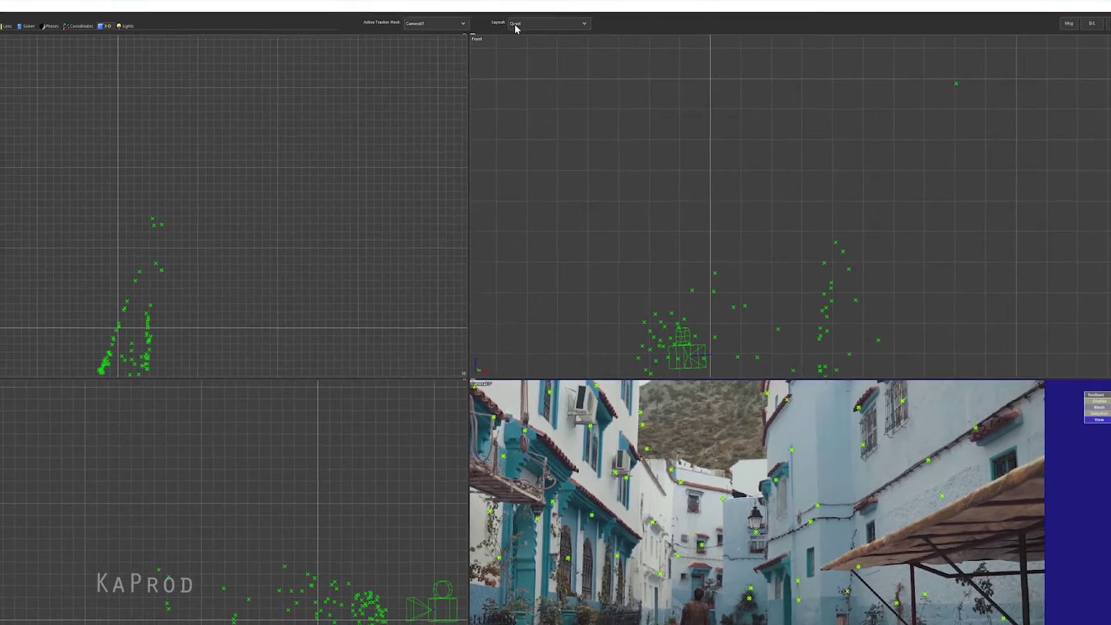
Lock the Perspective view to the camera, switch to Quad Perspective, and select Camera01
left_click(517, 29)
left_click(503, 60)
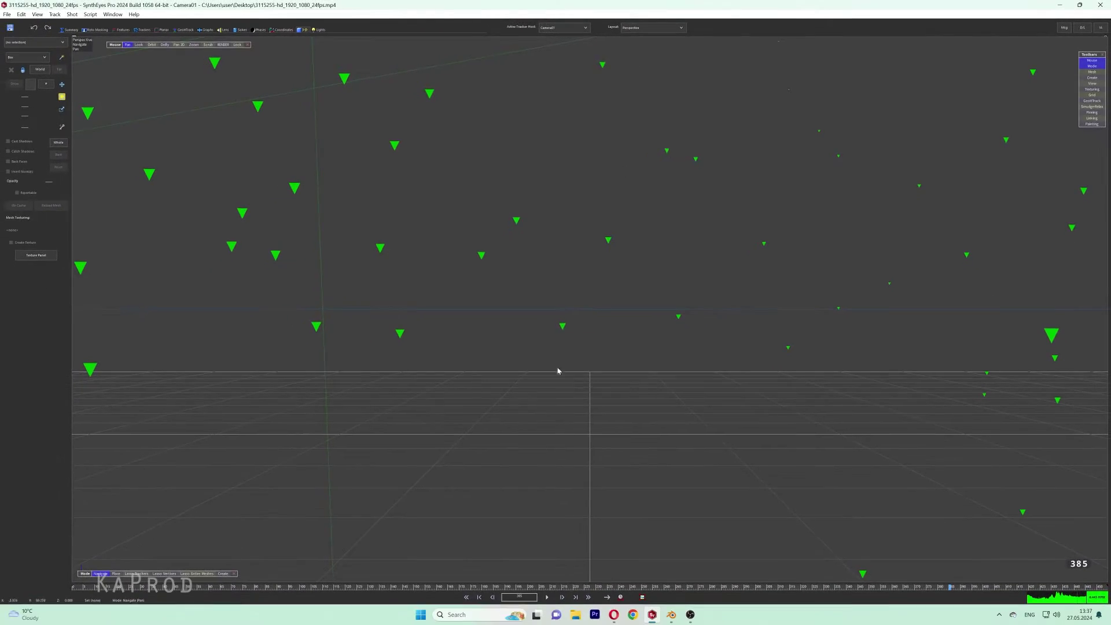
left_click(238, 45)
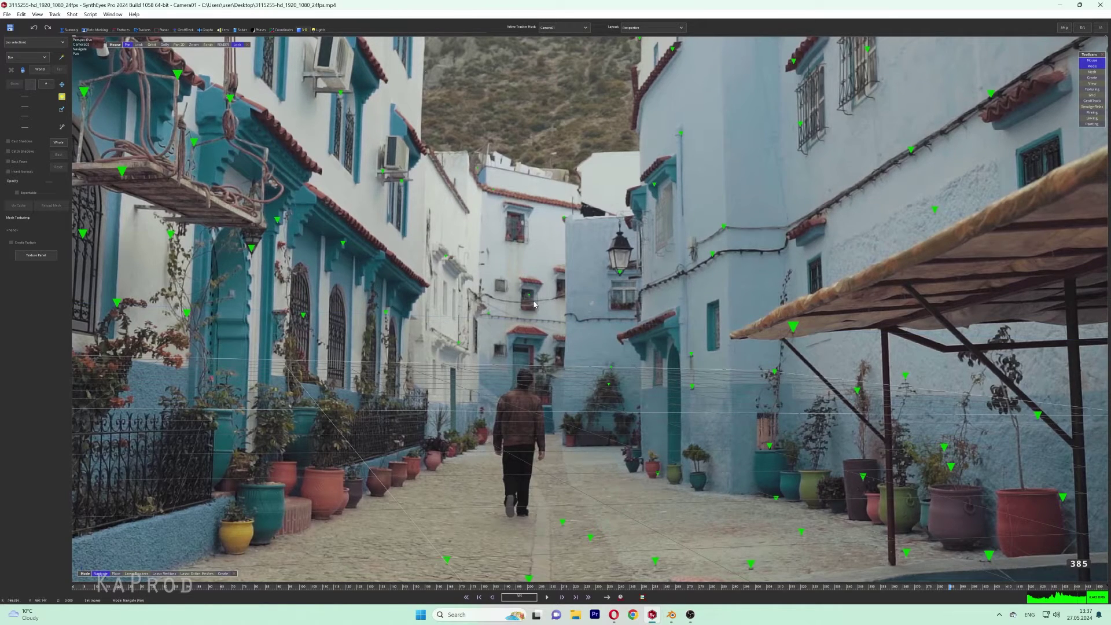
left_click(642, 28)
left_click(642, 65)
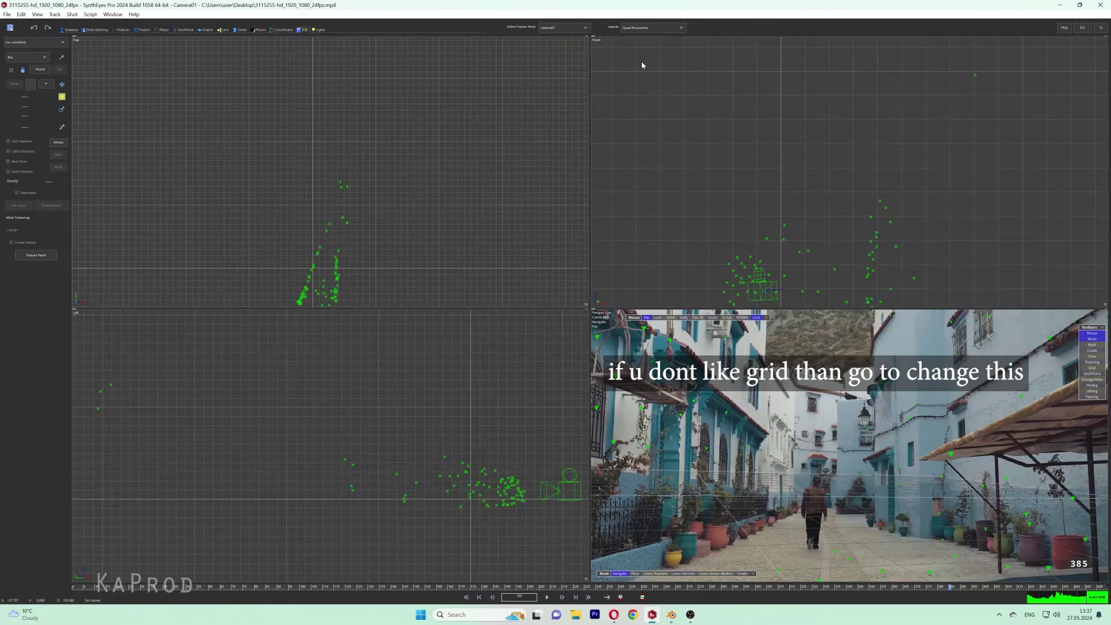
left_click(554, 461)
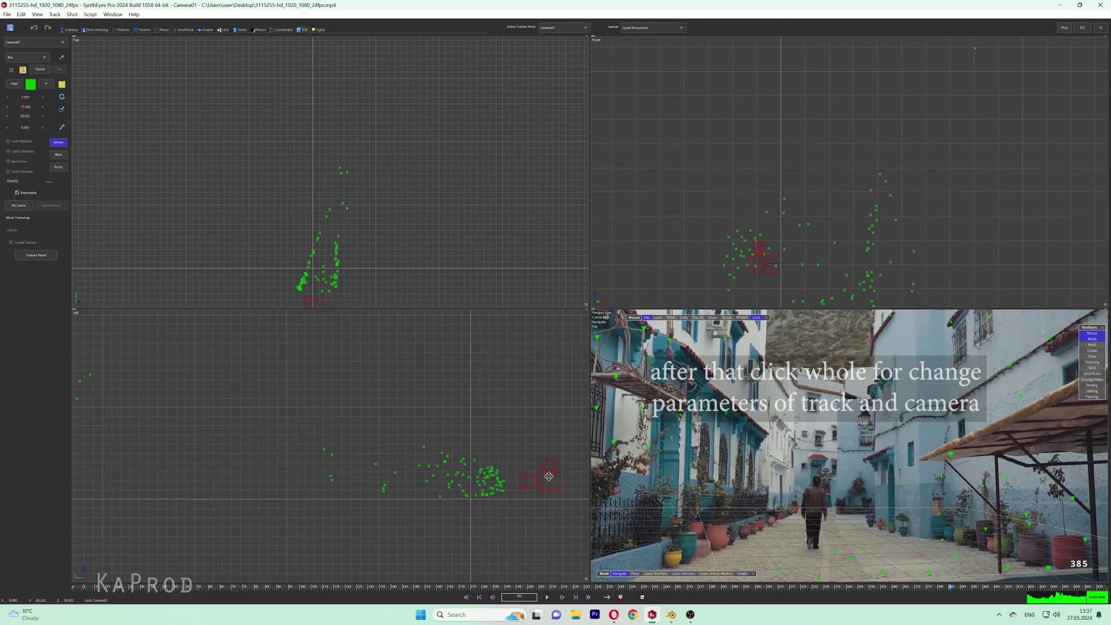
Move the Whole camera and tracker cloud onto the ground grid and replay to check
left_click_drag(523, 469, 524, 470)
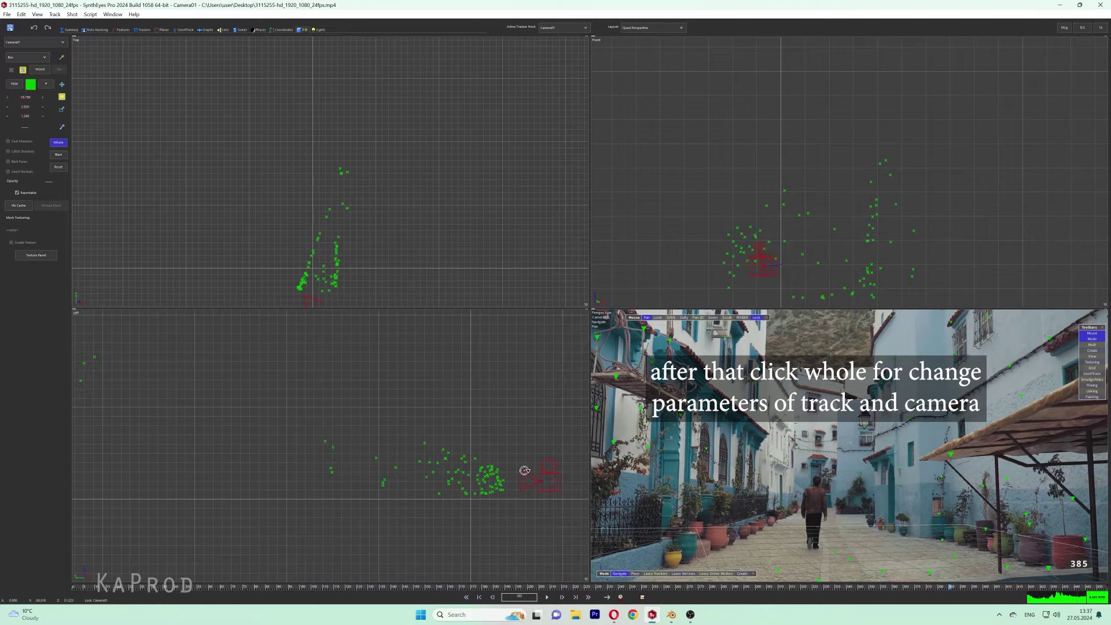
left_click(62, 97)
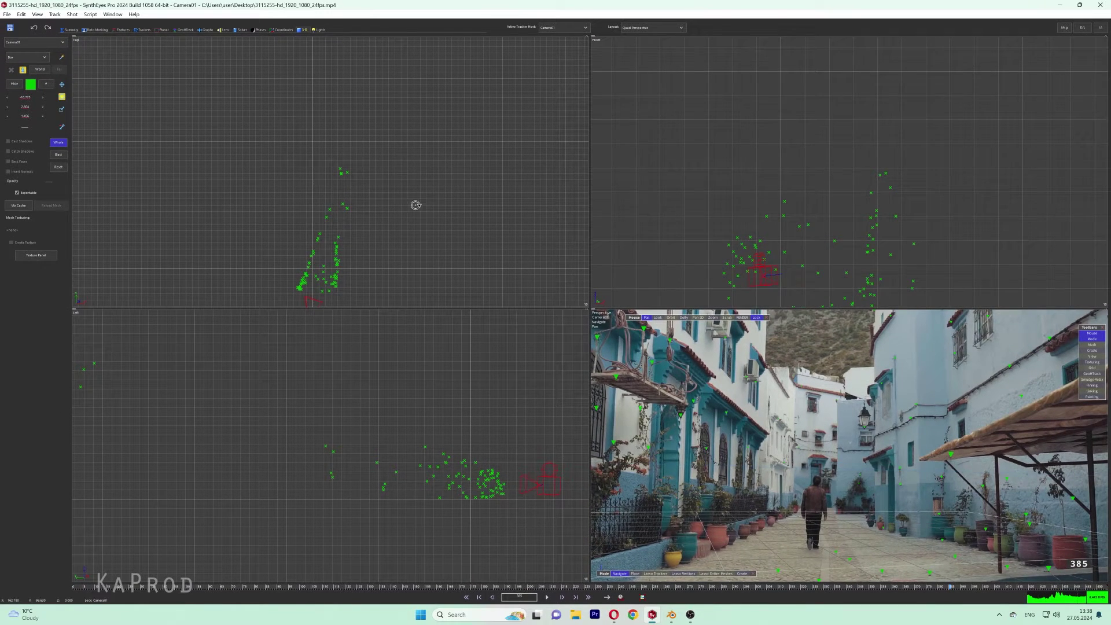
left_click_drag(416, 205, 410, 194)
mouse_move(433, 271)
left_mouse_down()
mouse_move(405, 265)
mouse_move(467, 253)
left_mouse_up()
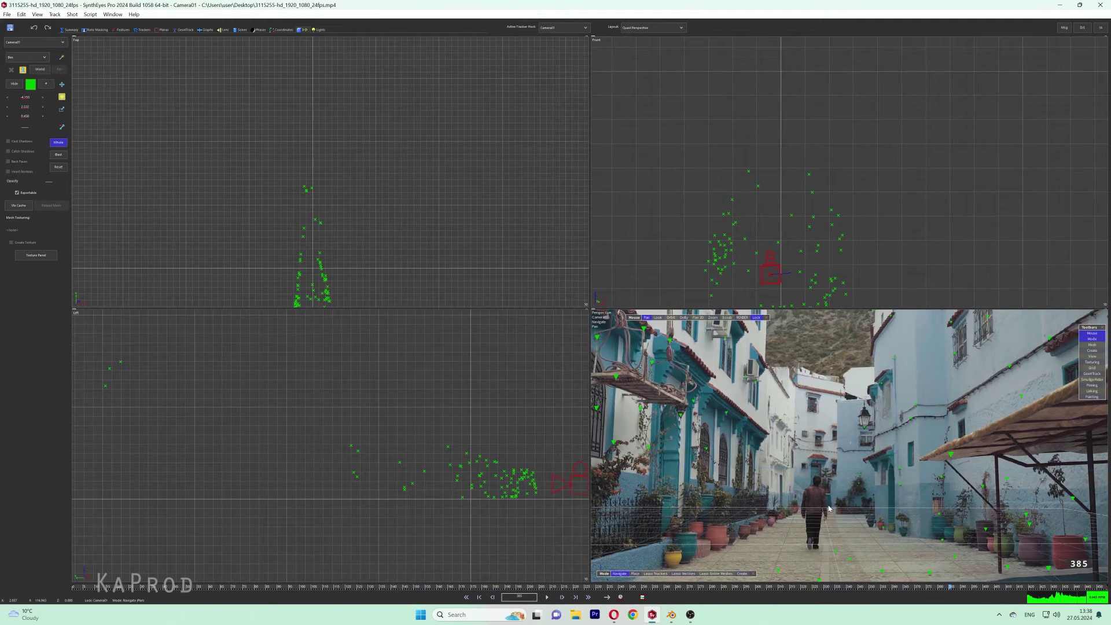
left_click(546, 596)
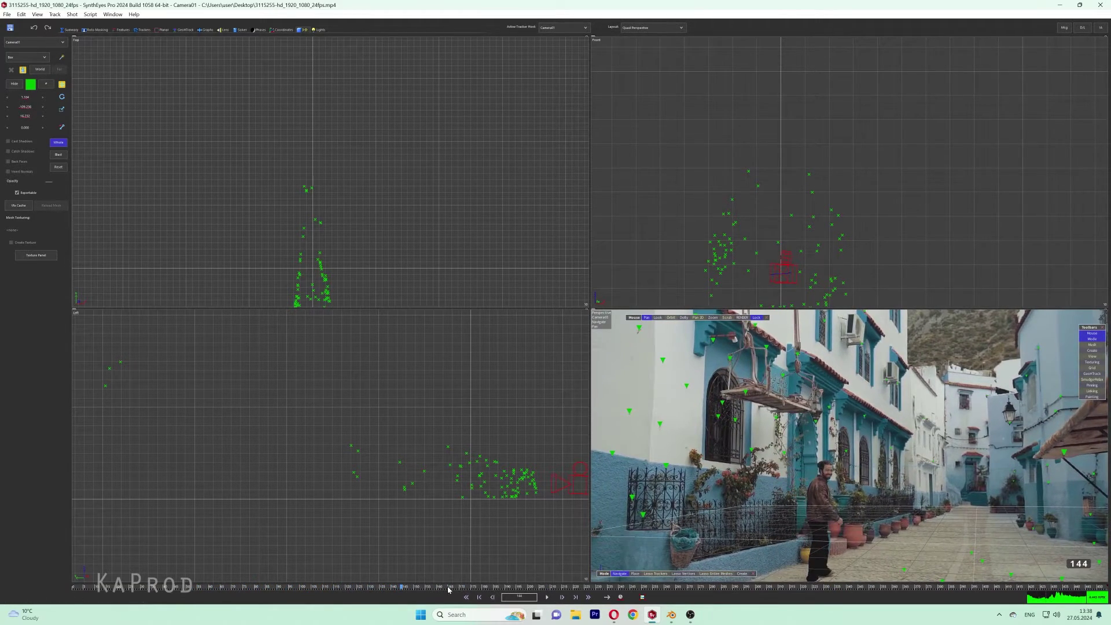
left_click(7, 14)
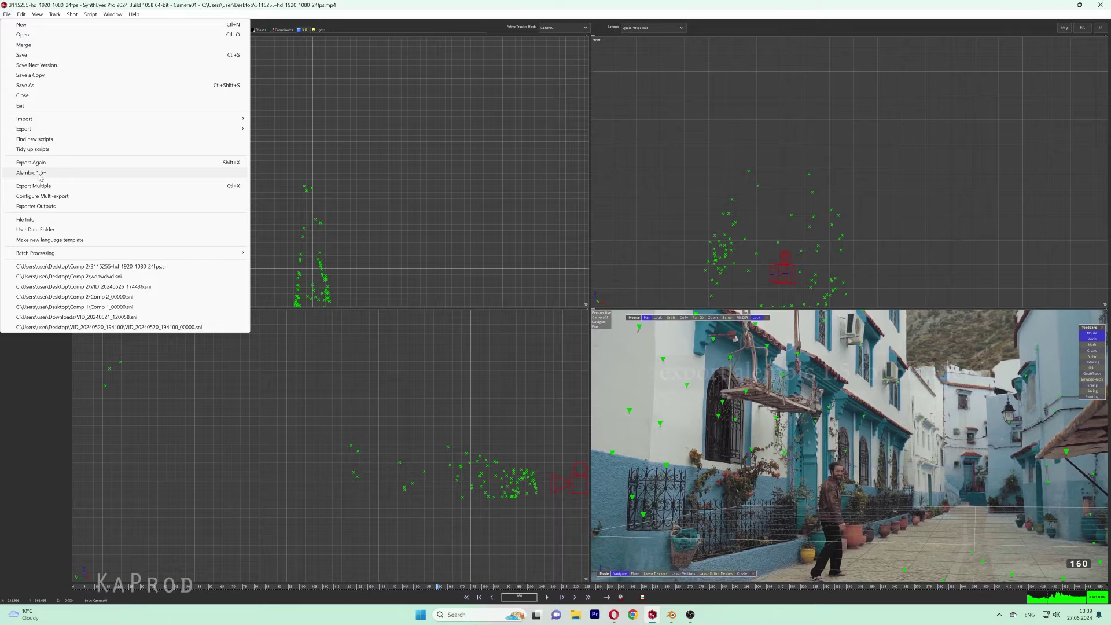
mouse_move(24, 129)
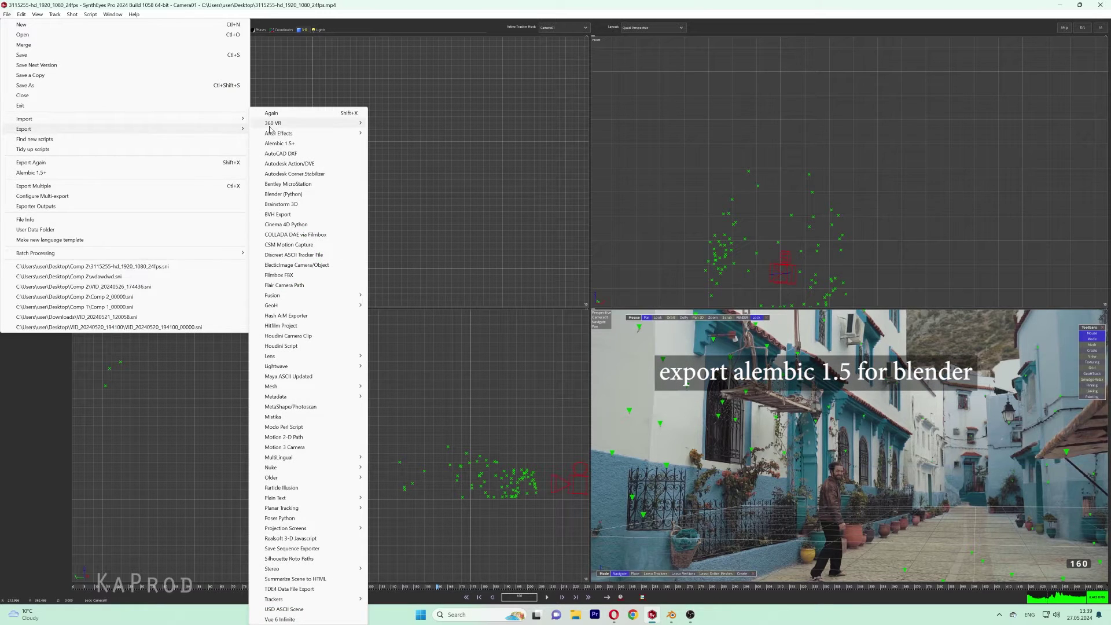
Export the solved scene as an Alembic 1.5+ file and switch to Blender
left_click(285, 144)
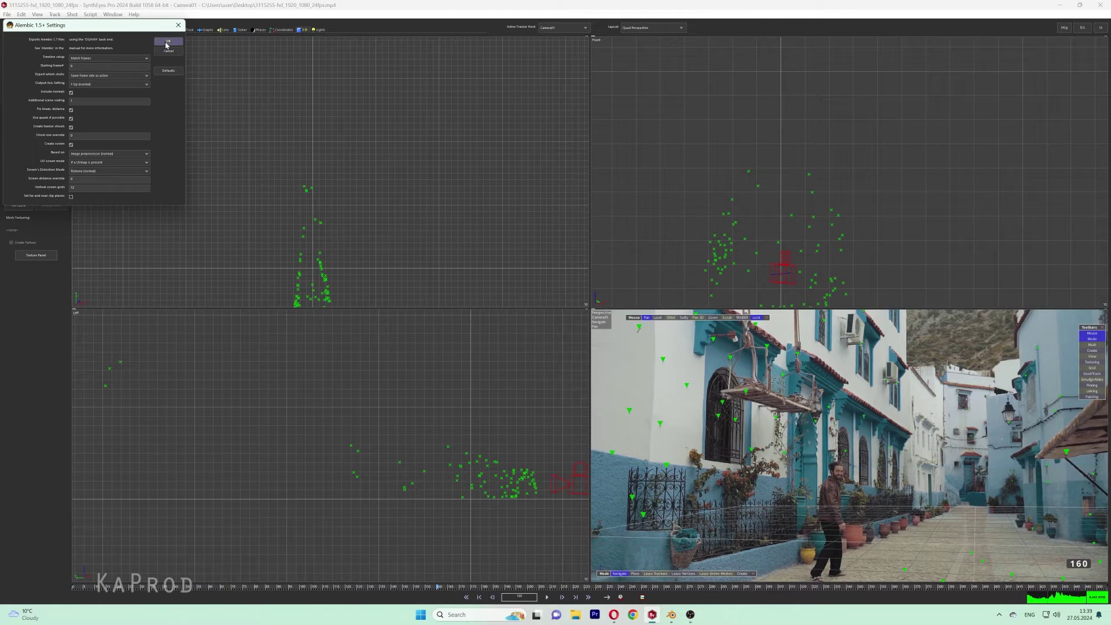
left_click(167, 42)
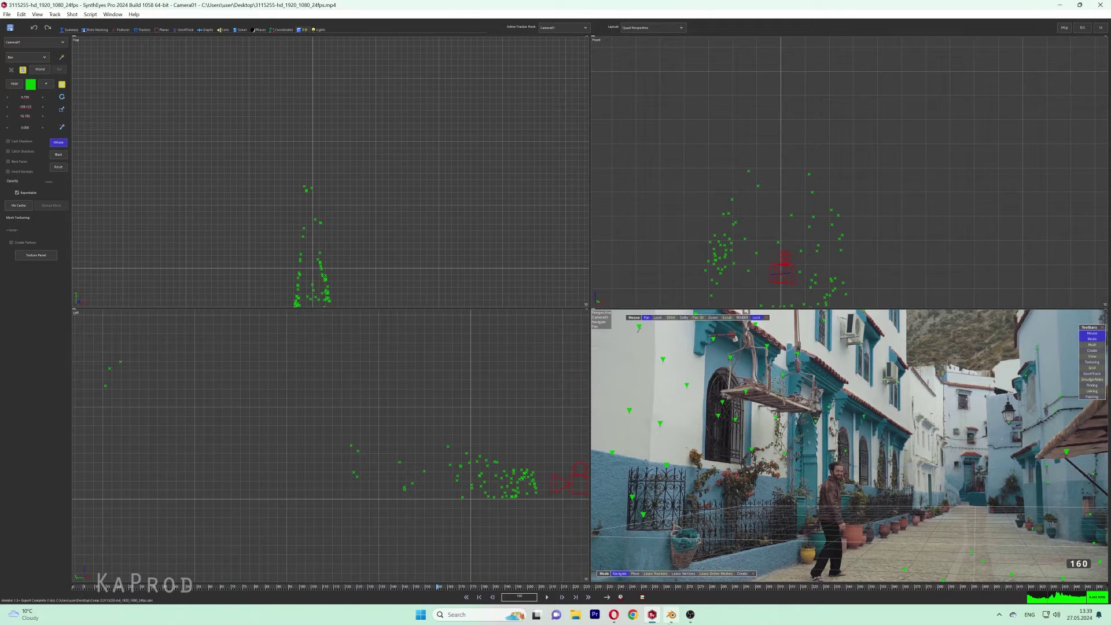
mouse_move(671, 615)
left_click(664, 565)
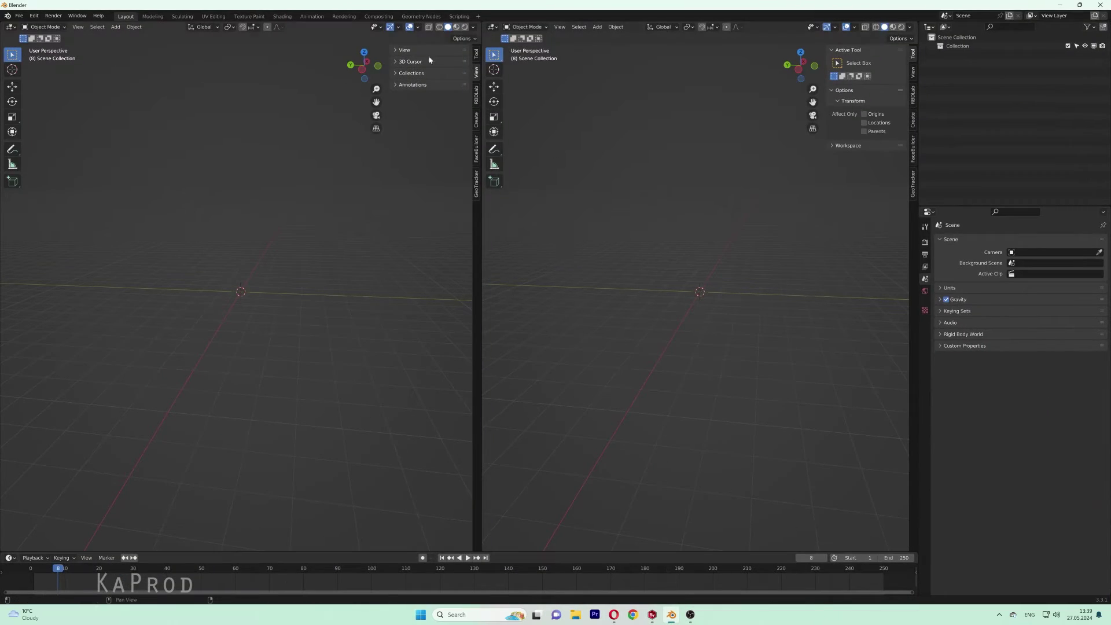
Import the exported Alembic .abc camera file into Blender
left_click(926, 243)
left_click(924, 255)
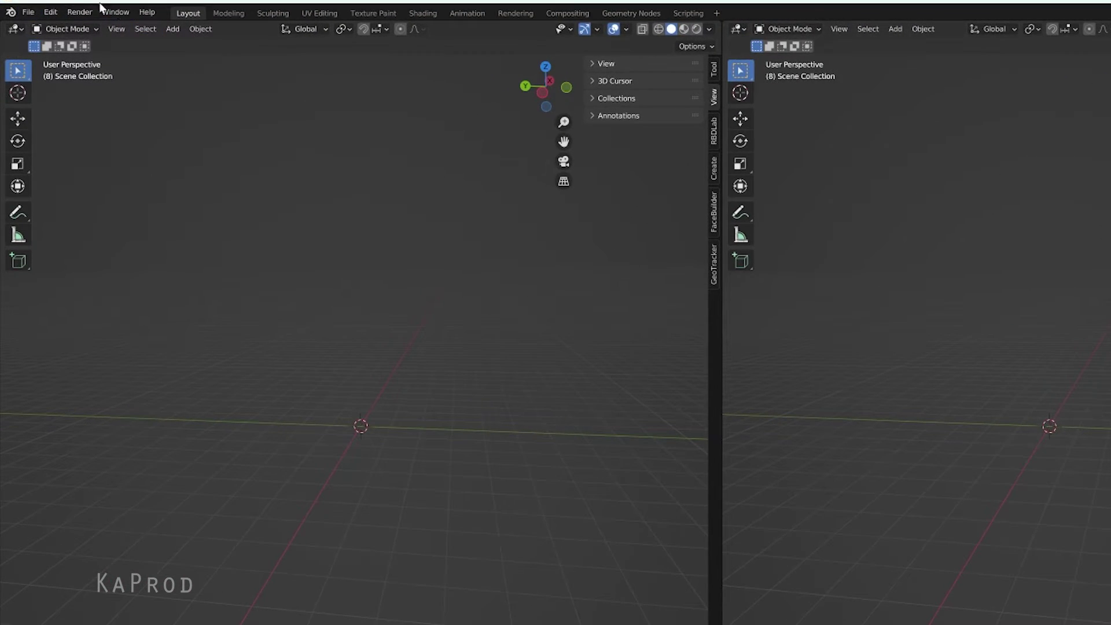
left_click(34, 13)
mouse_move(43, 175)
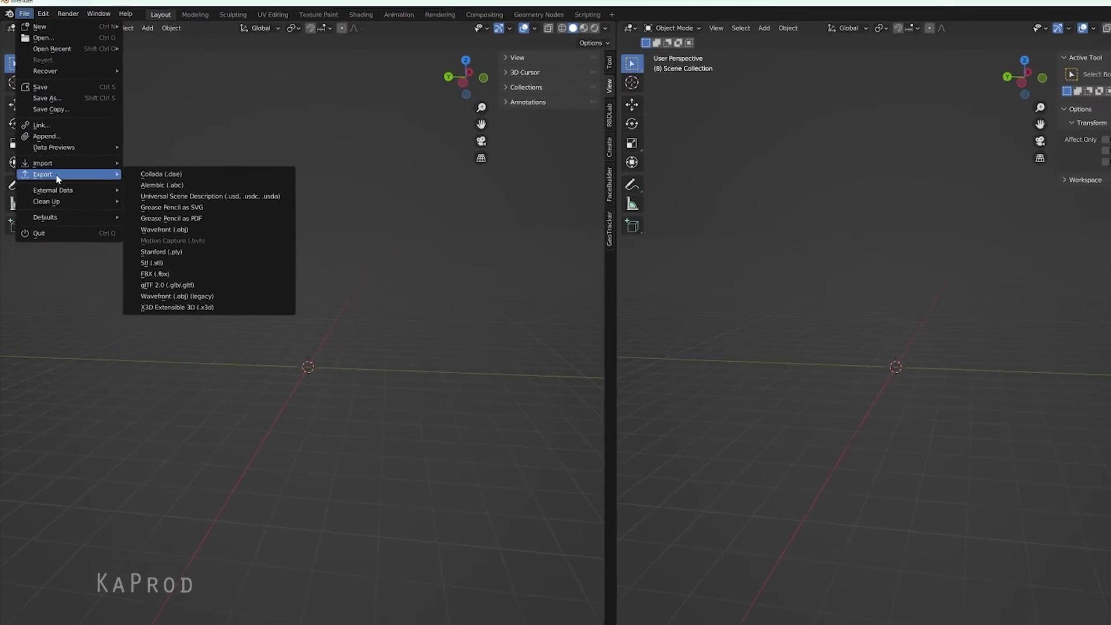
left_click(163, 161)
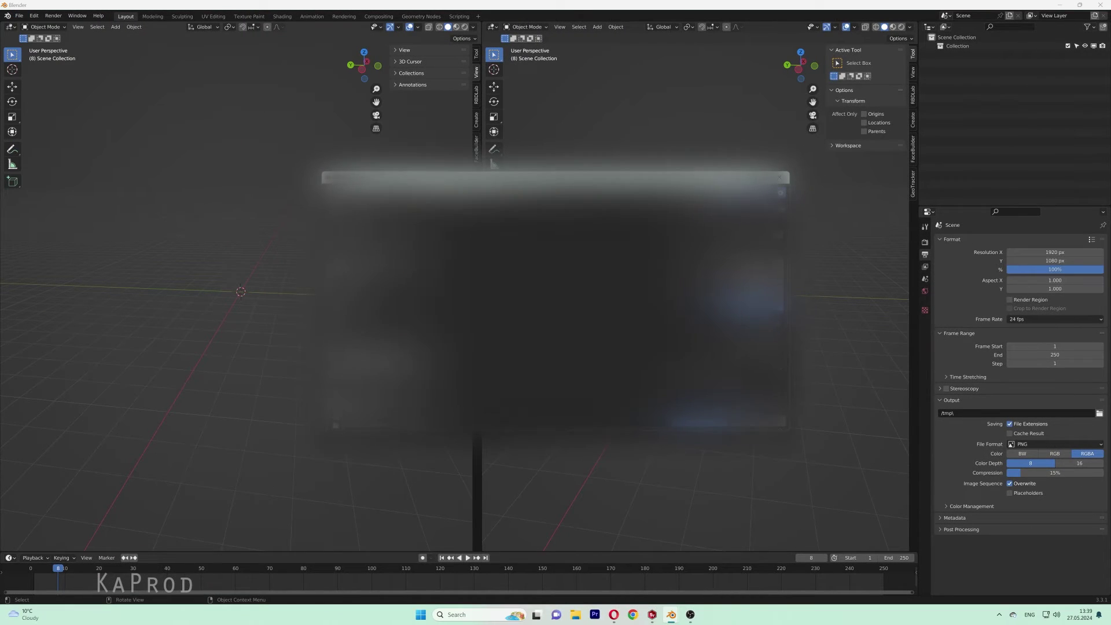
double_click(457, 237)
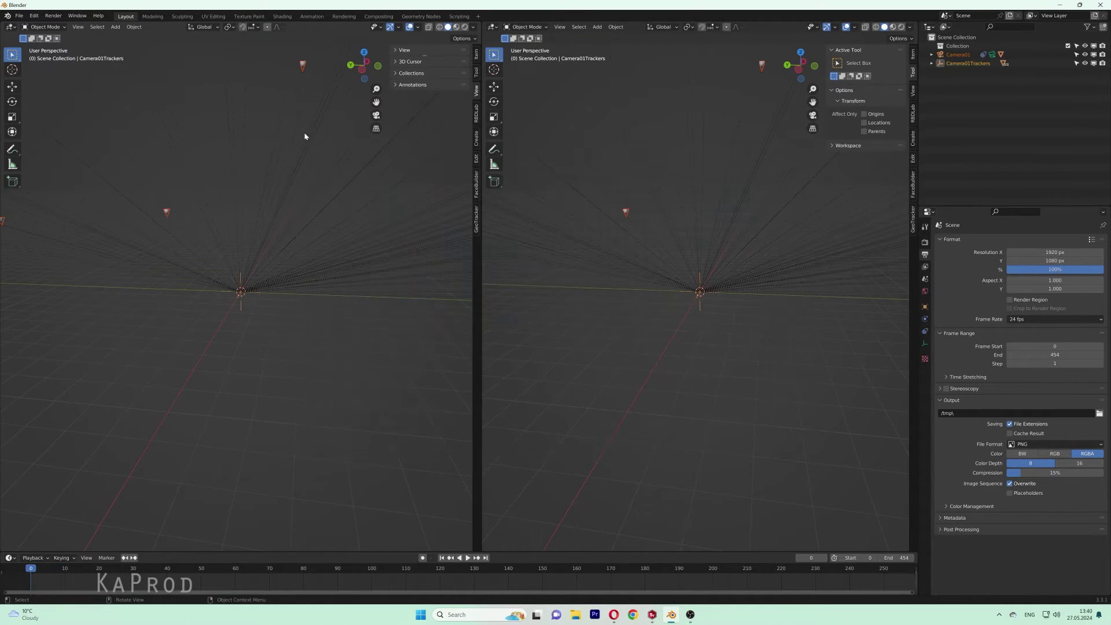
Delete the Camera01Trackers hierarchy and the Camera01Screen object, leaving Camera01
left_click(966, 64)
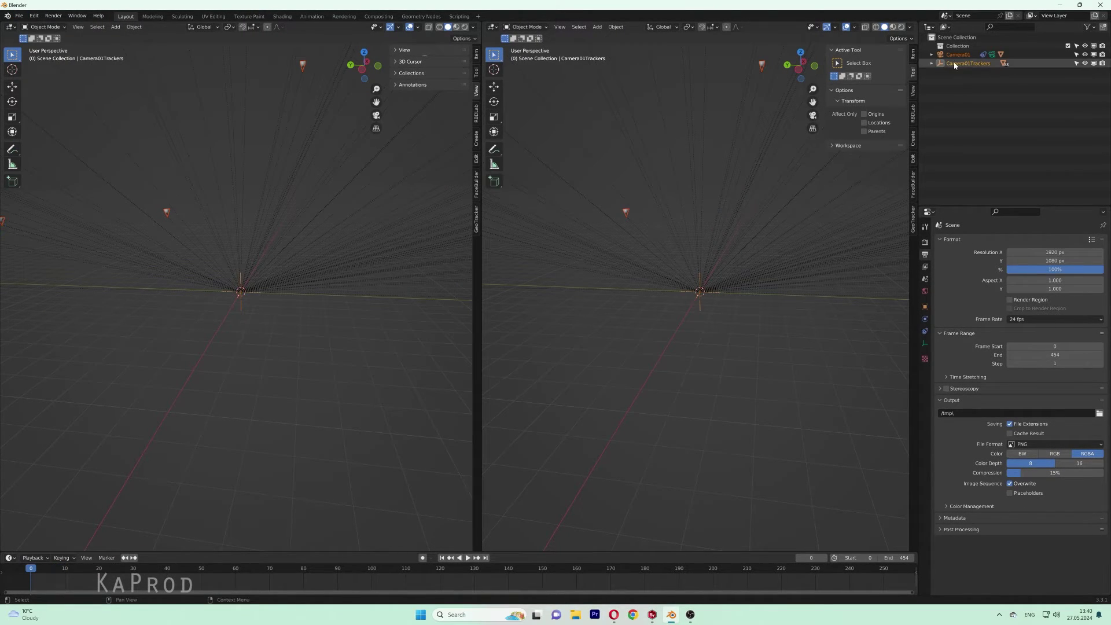
right_click(967, 63)
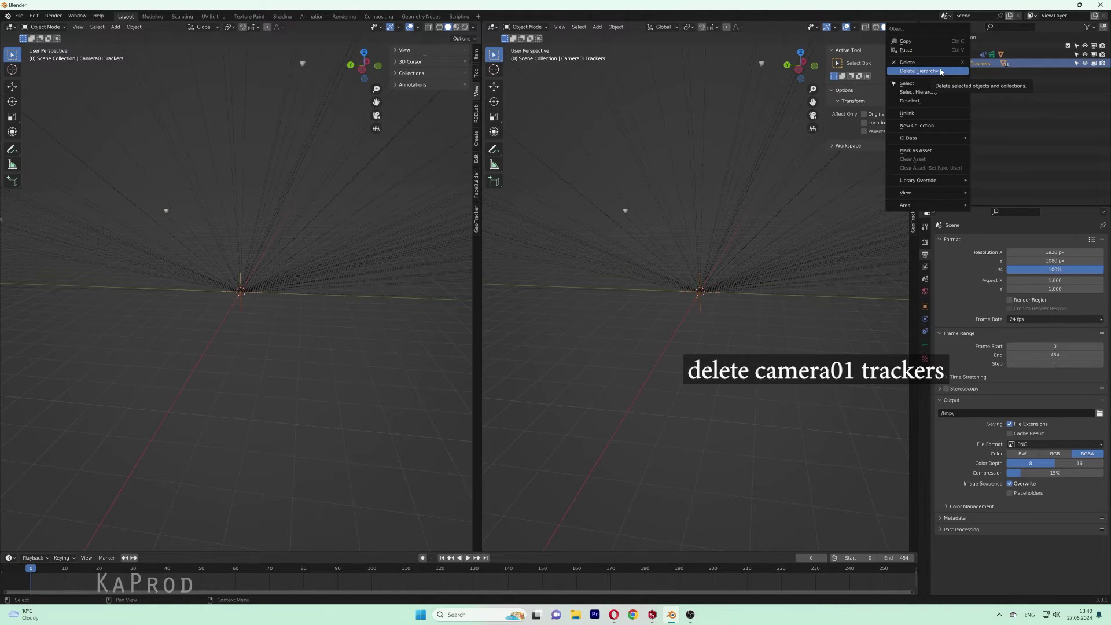
left_click(941, 71)
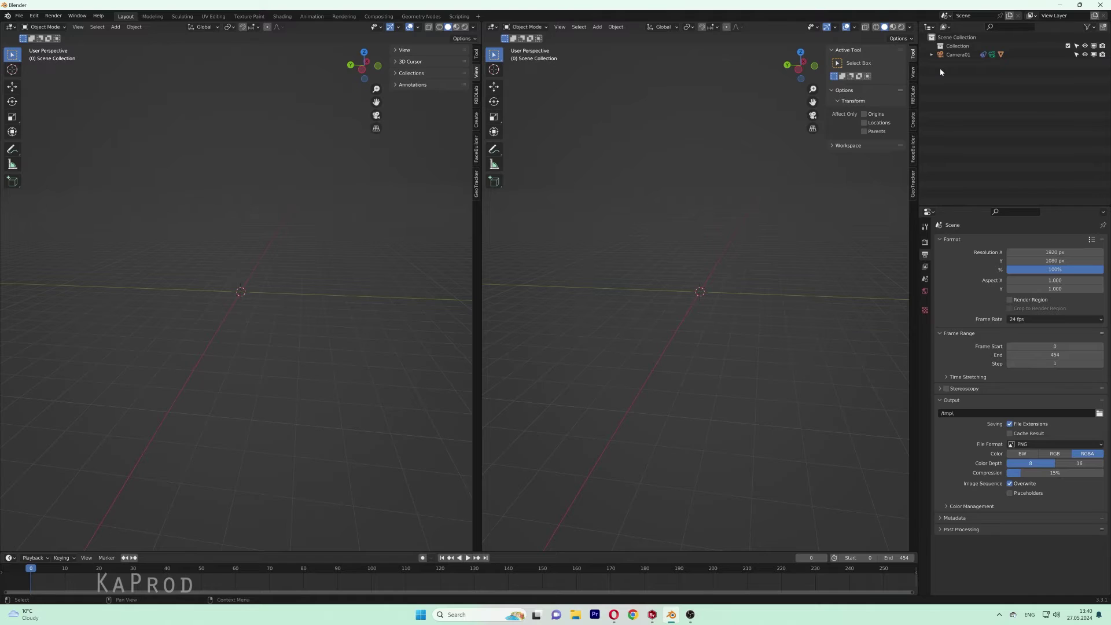
left_click(949, 56)
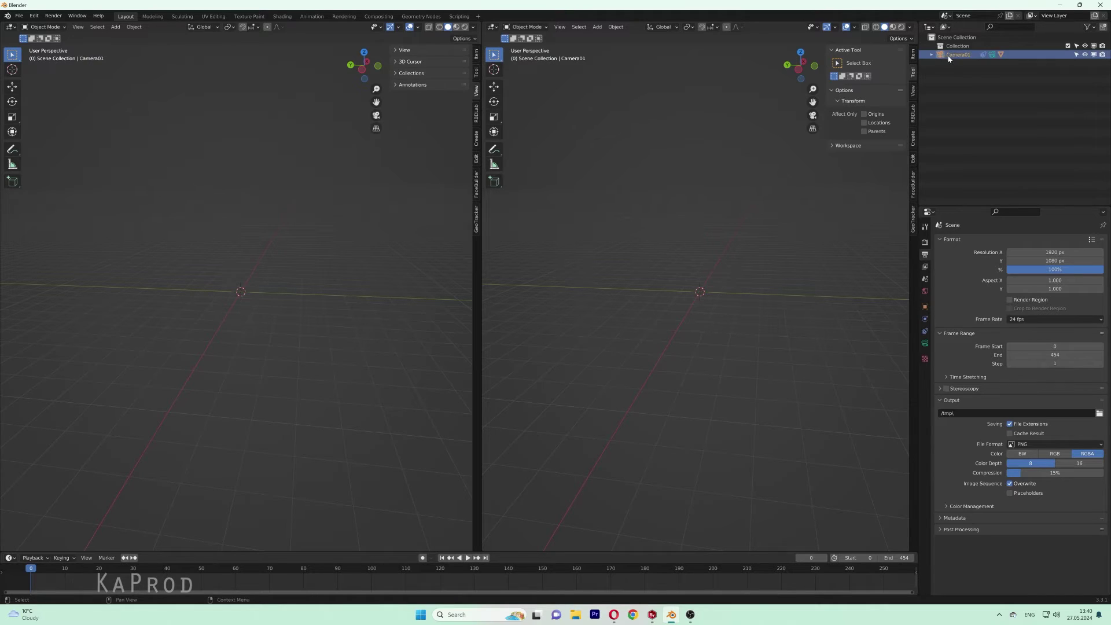
left_click(975, 81)
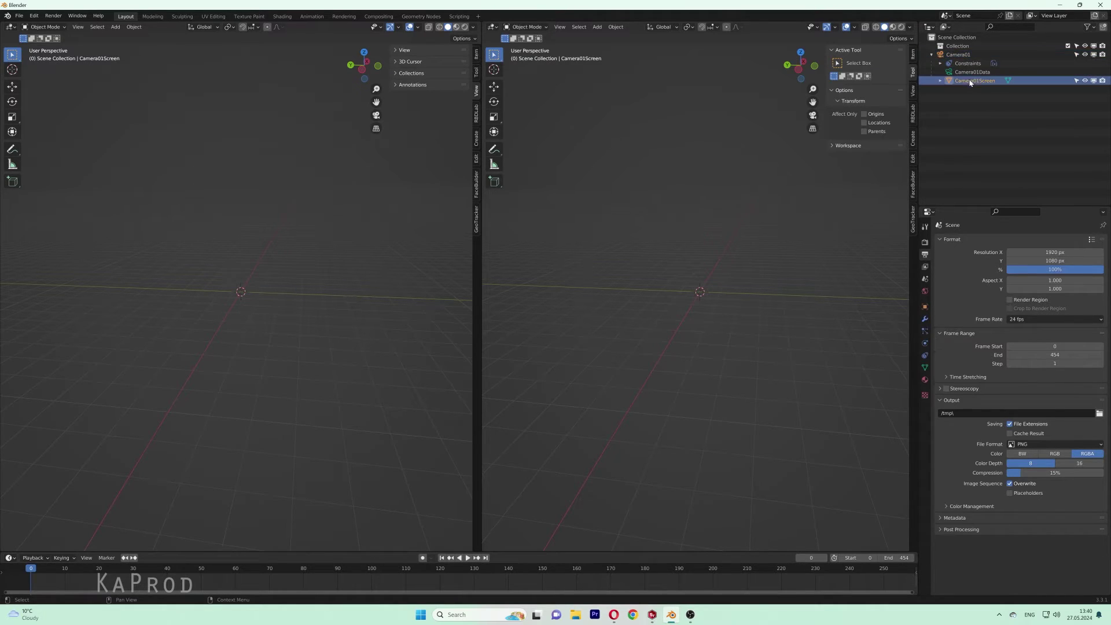
right_click(982, 81)
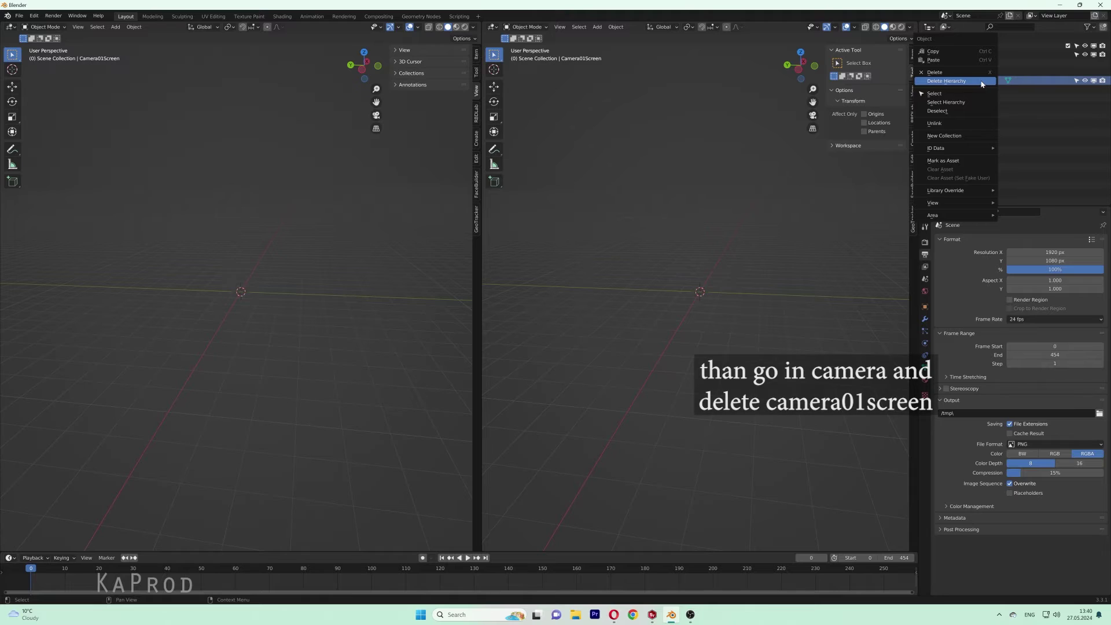
left_click(943, 72)
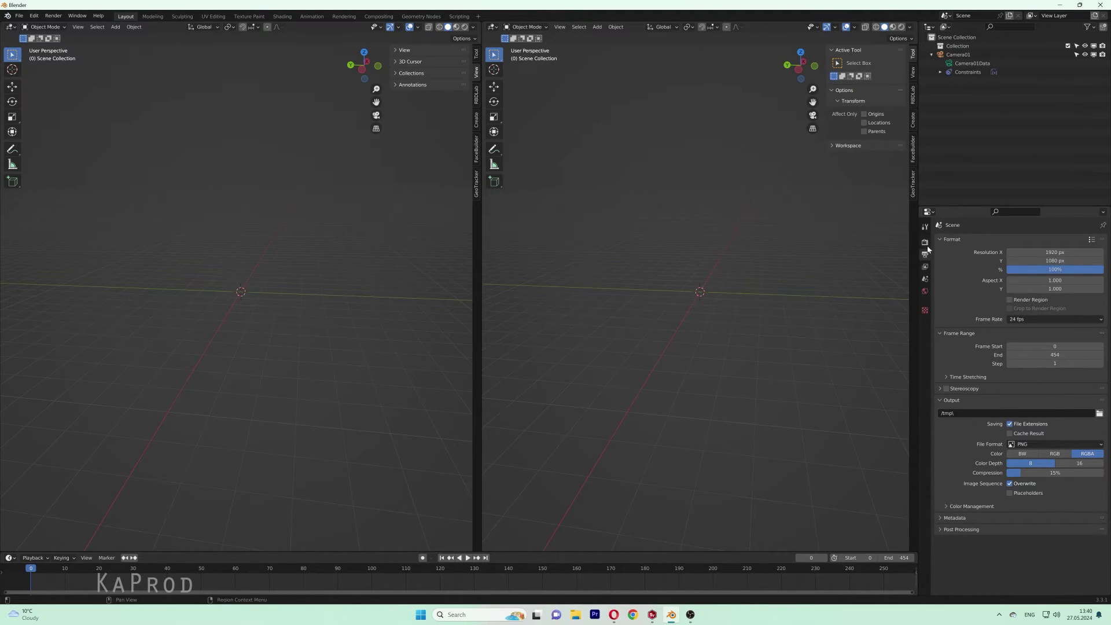
Set Camera01's Transform Cache frame offset to 1 and enable Background Images on its camera data
left_click(958, 55)
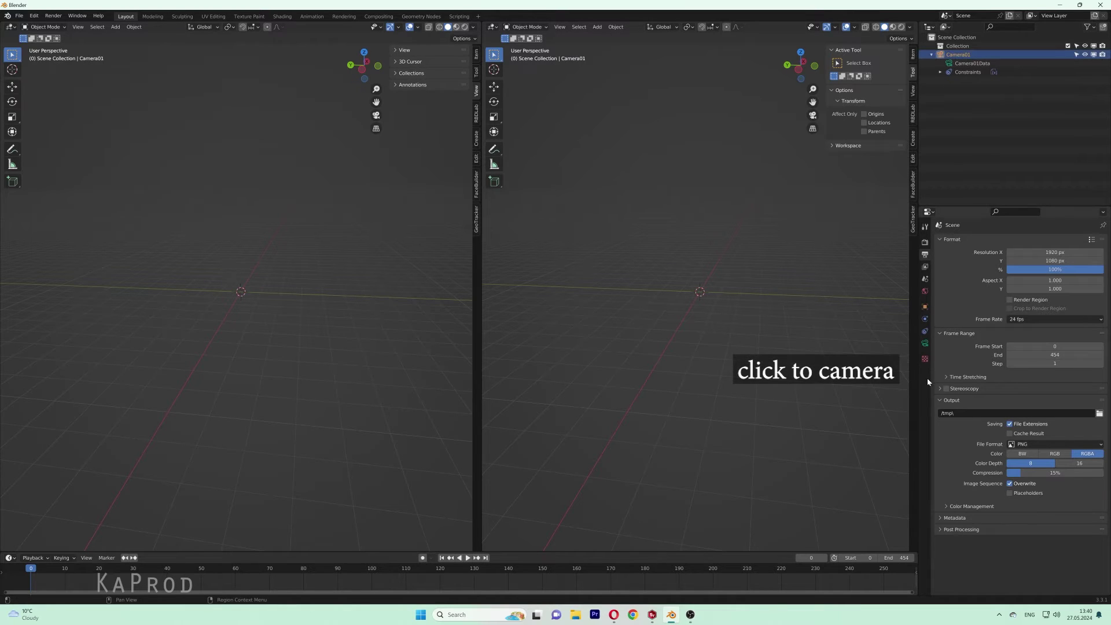
left_click(923, 333)
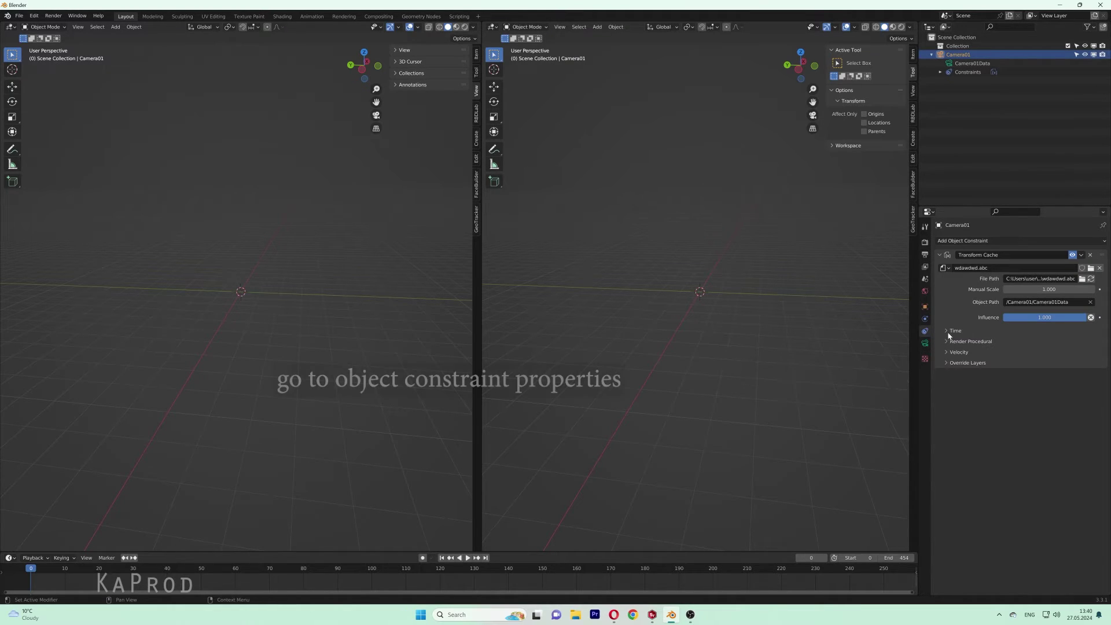
left_click(947, 331)
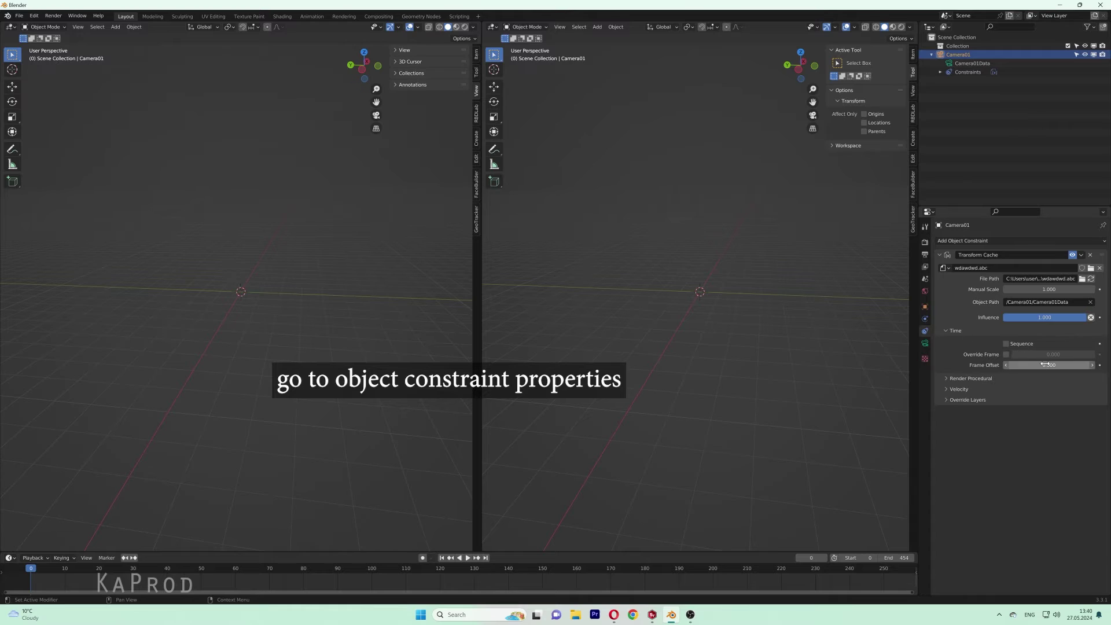
type("1")
key("Return")
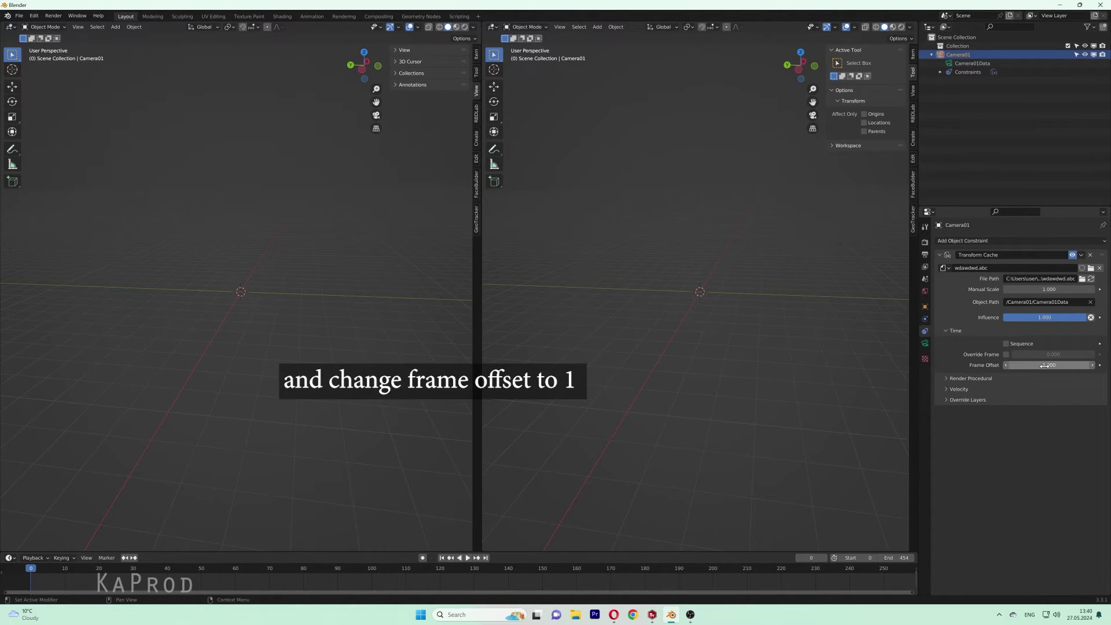
left_click(925, 345)
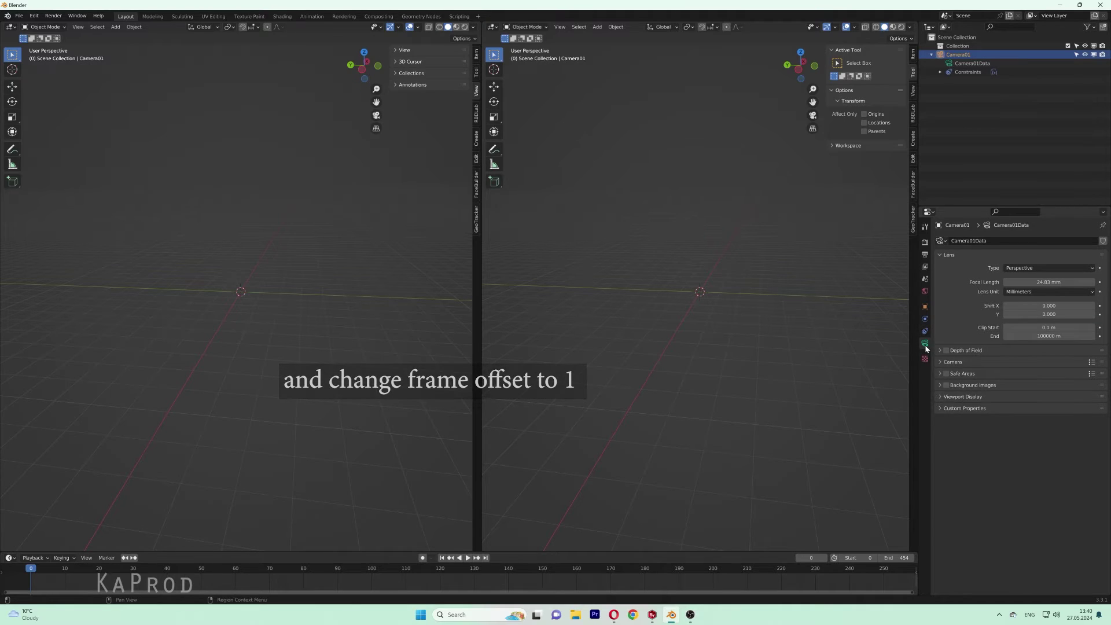
left_click(946, 385)
Add a Movie Clip background image using the 3115255-hd_1920_1080_24fps.mp4 footage
left_click(940, 386)
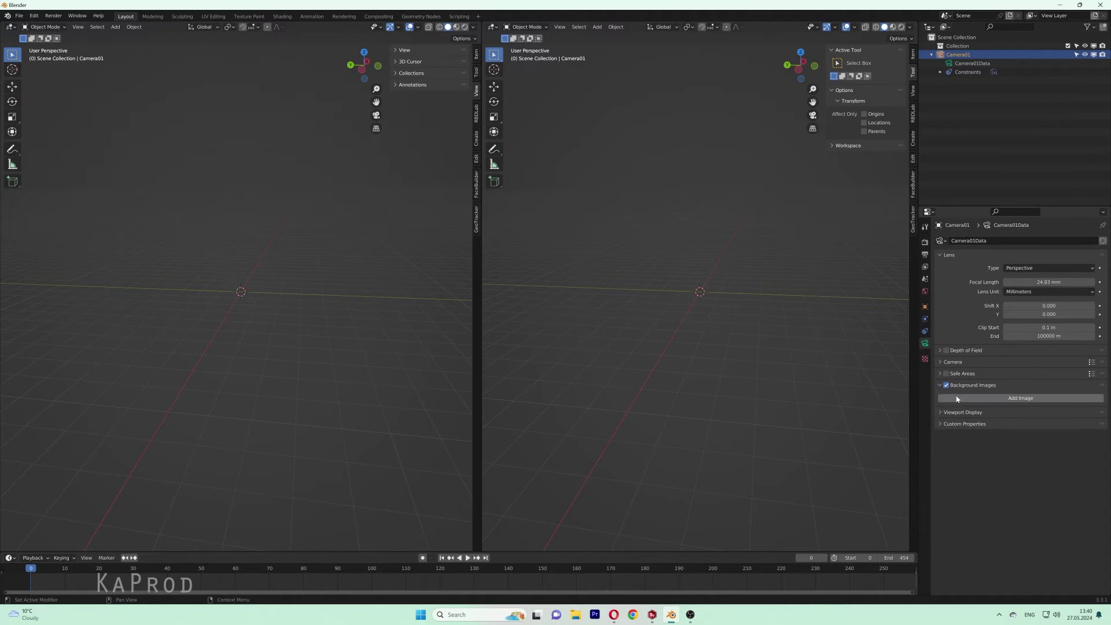
left_click(1008, 398)
left_click(1077, 423)
left_click(1030, 447)
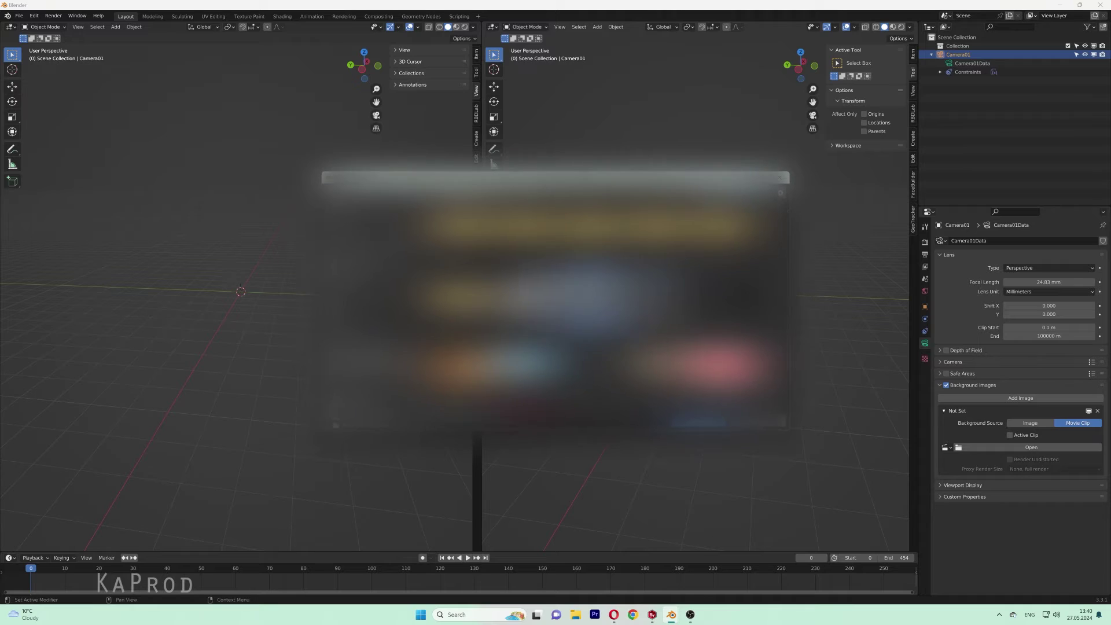
key("Escape")
View through the camera, play the footage, and raise background opacity to 1.000
key("KP_0")
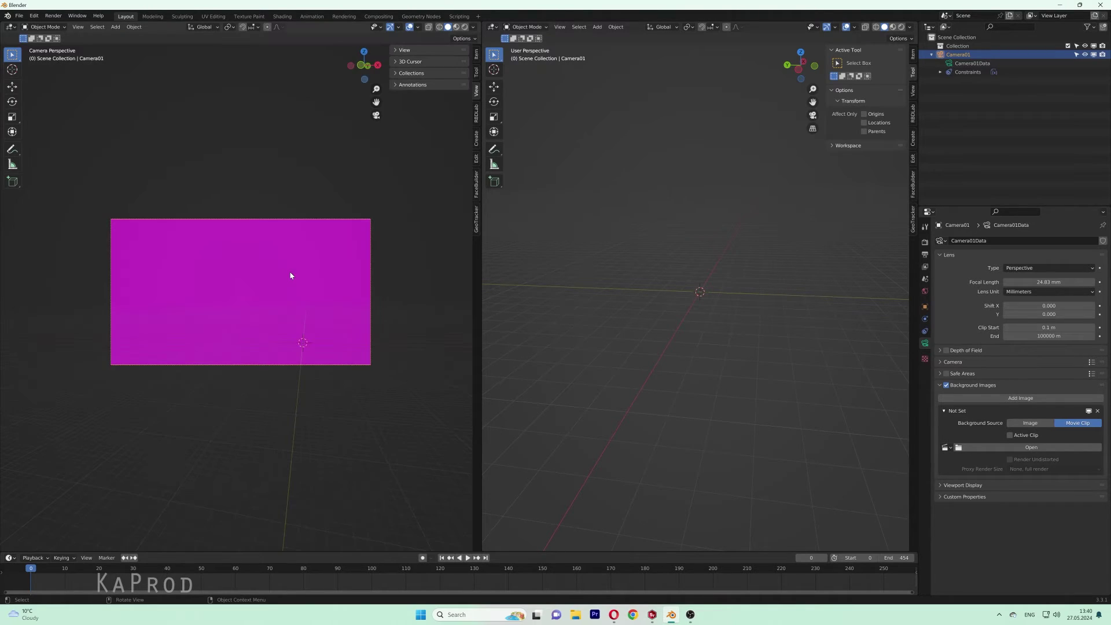
key("space")
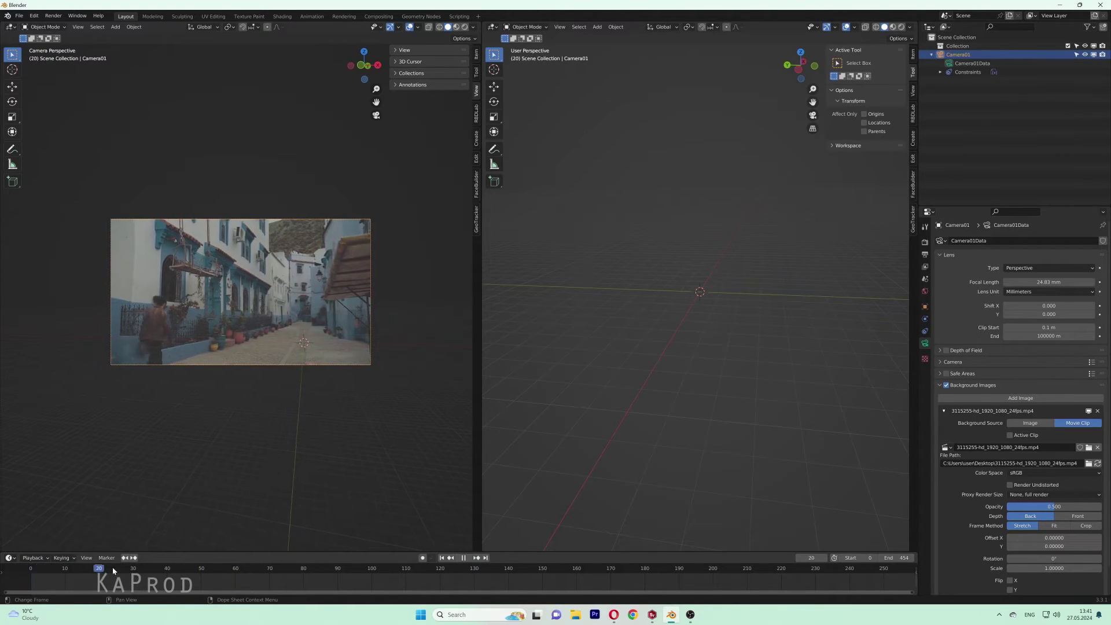
left_click_drag(114, 572, 321, 571)
key("space")
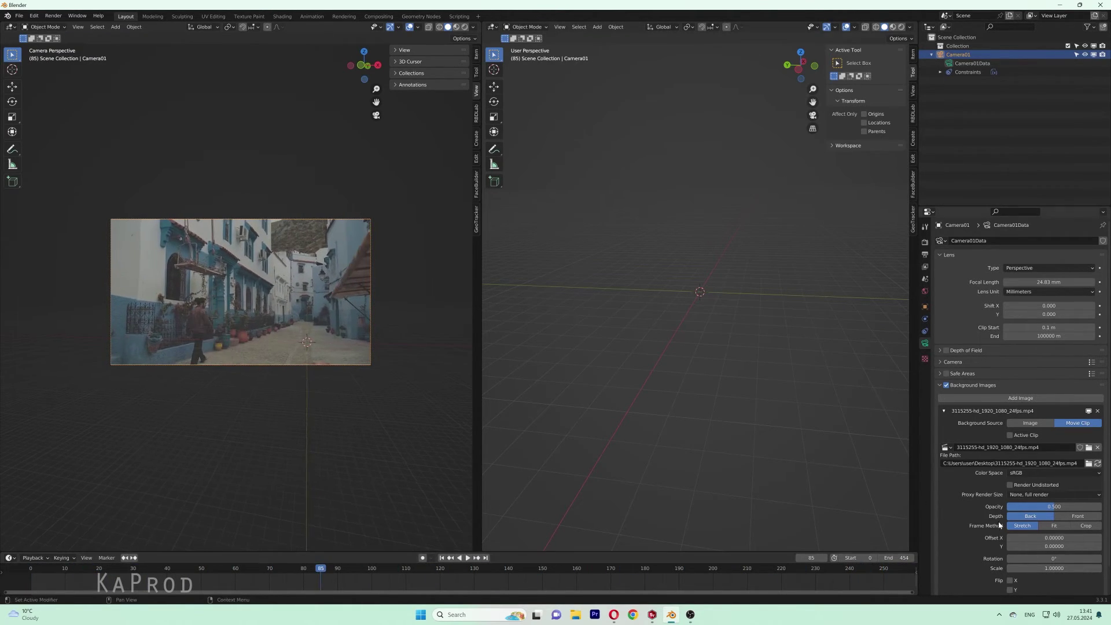
left_click_drag(1036, 507, 1103, 506)
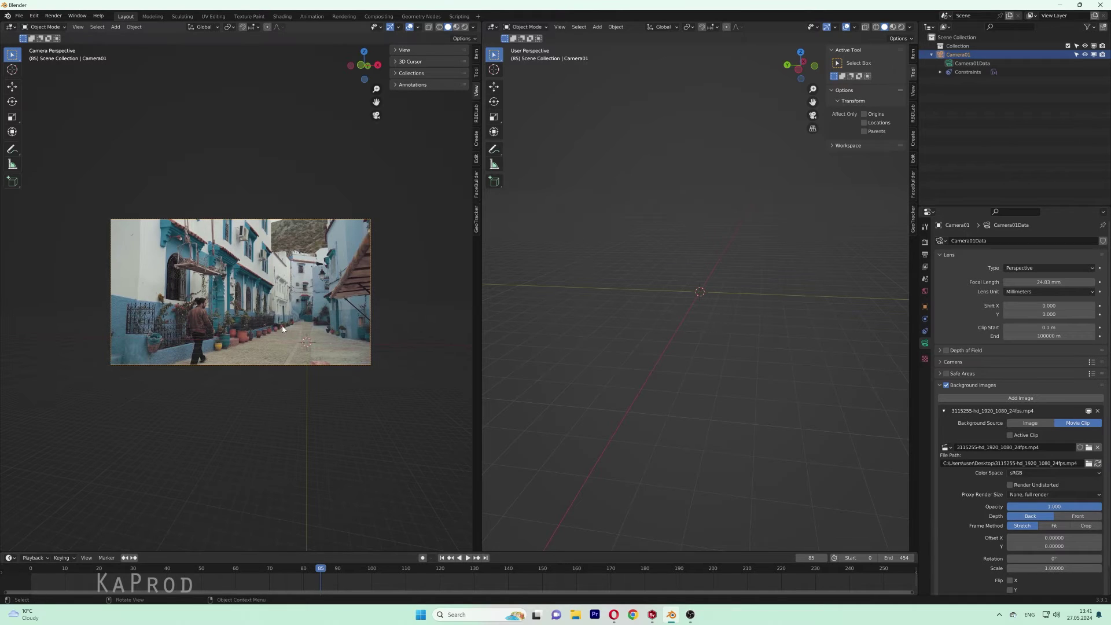
key("shift+a")
Add and scale up a floor plane, then preview the view in rendered shading
left_click(313, 187)
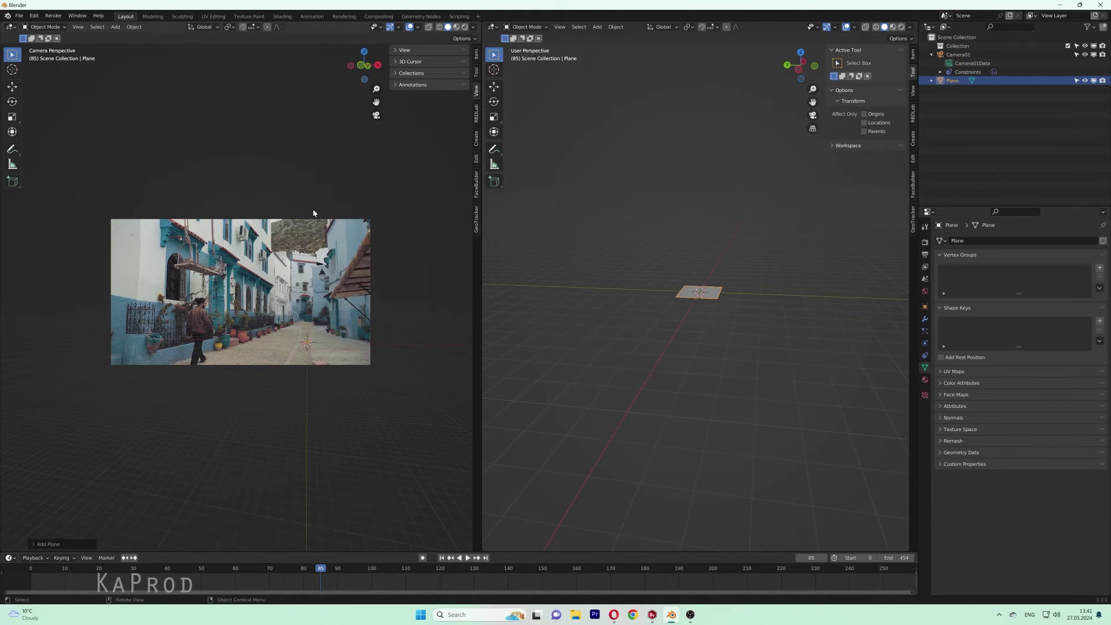
key("s")
left_click(14, 343)
key("shift+ctrl+space")
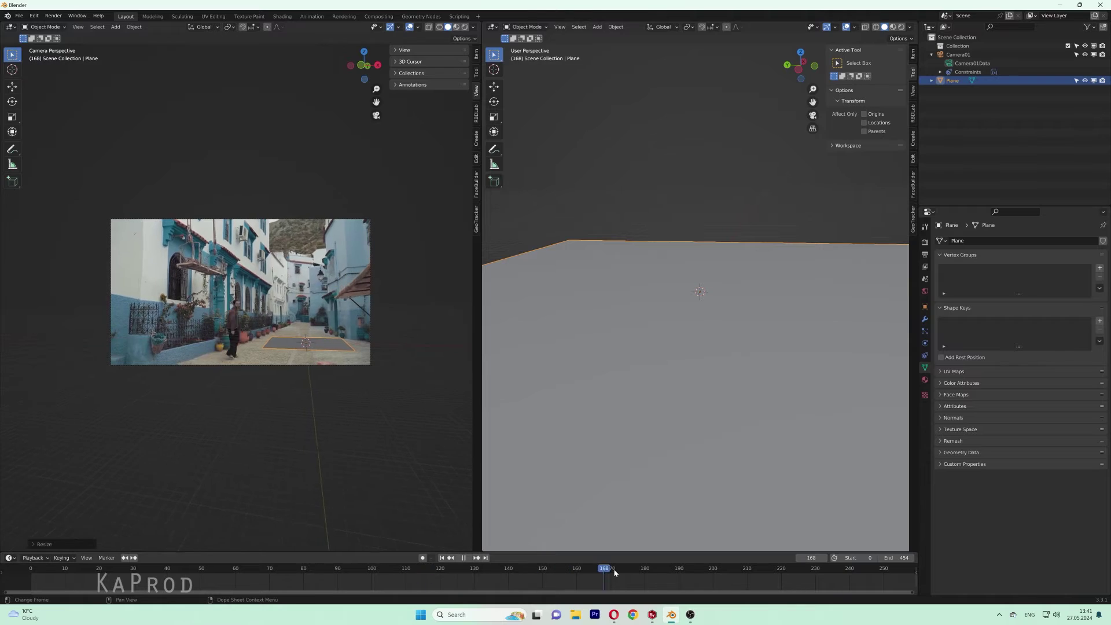
key("space")
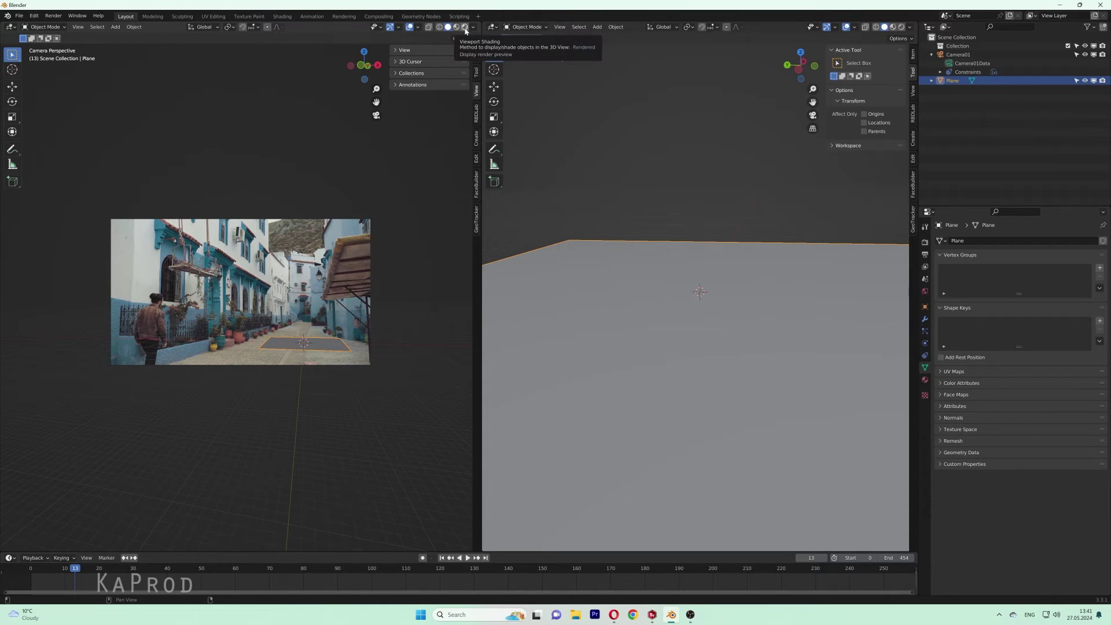
left_click(464, 27)
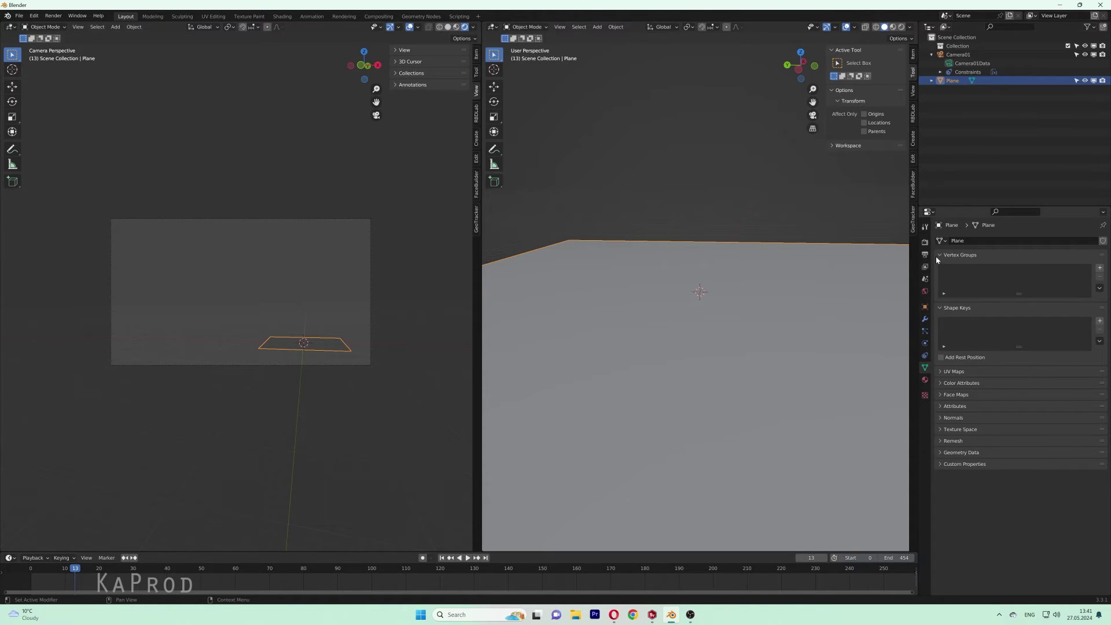
Render with Cycles on GPU Compute with a transparent film background
left_click(925, 254)
left_click(925, 242)
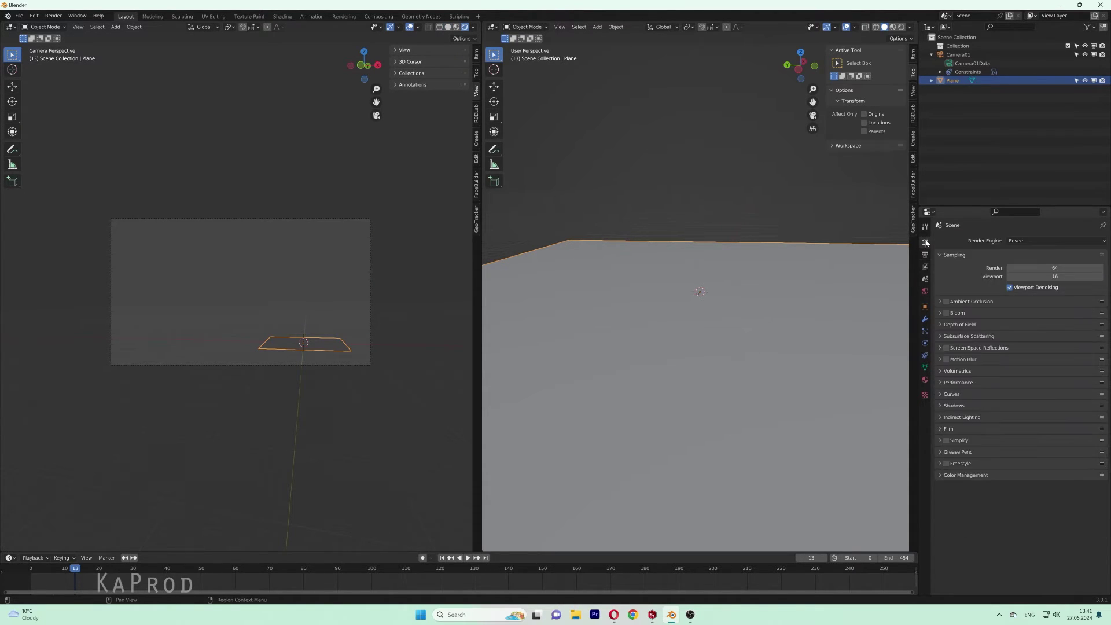
left_click(1025, 241)
left_click(1027, 272)
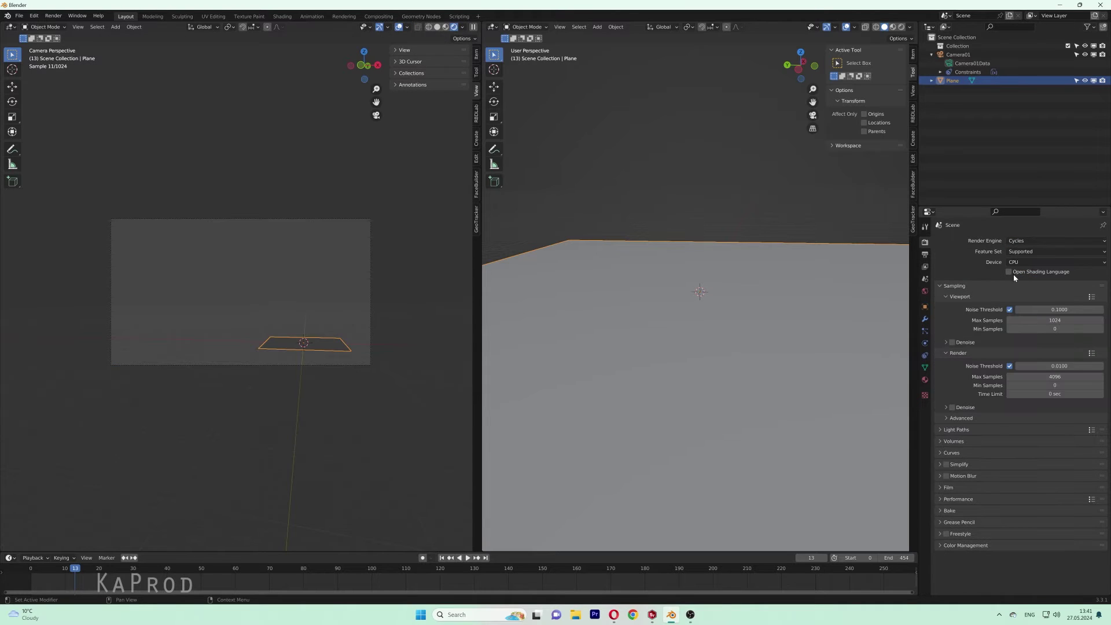
left_click(1024, 282)
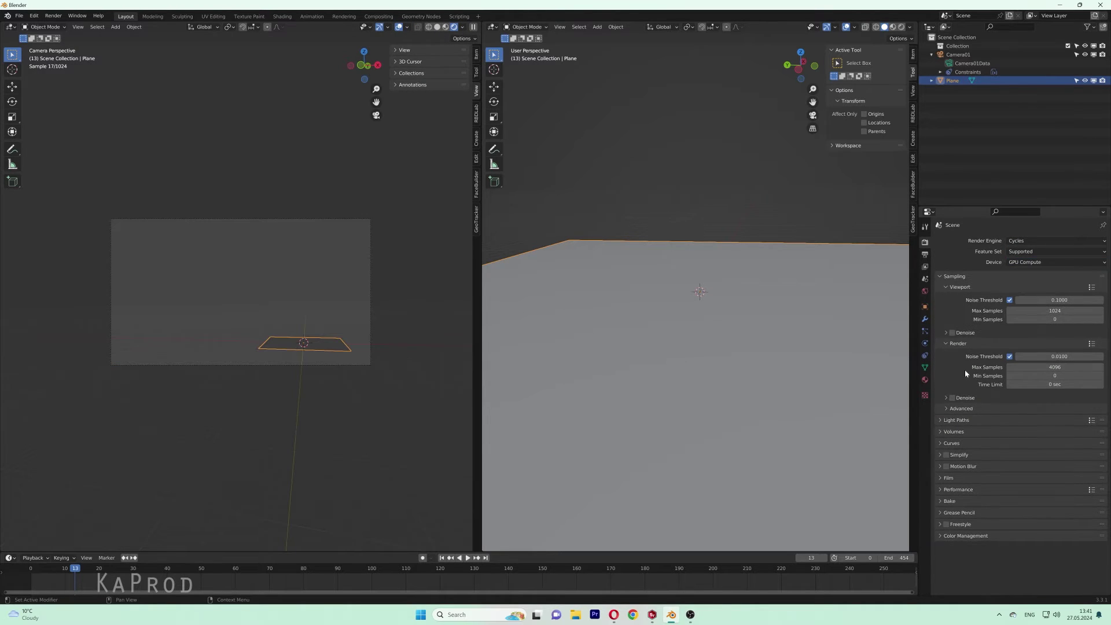
left_click(944, 478)
left_click(967, 540)
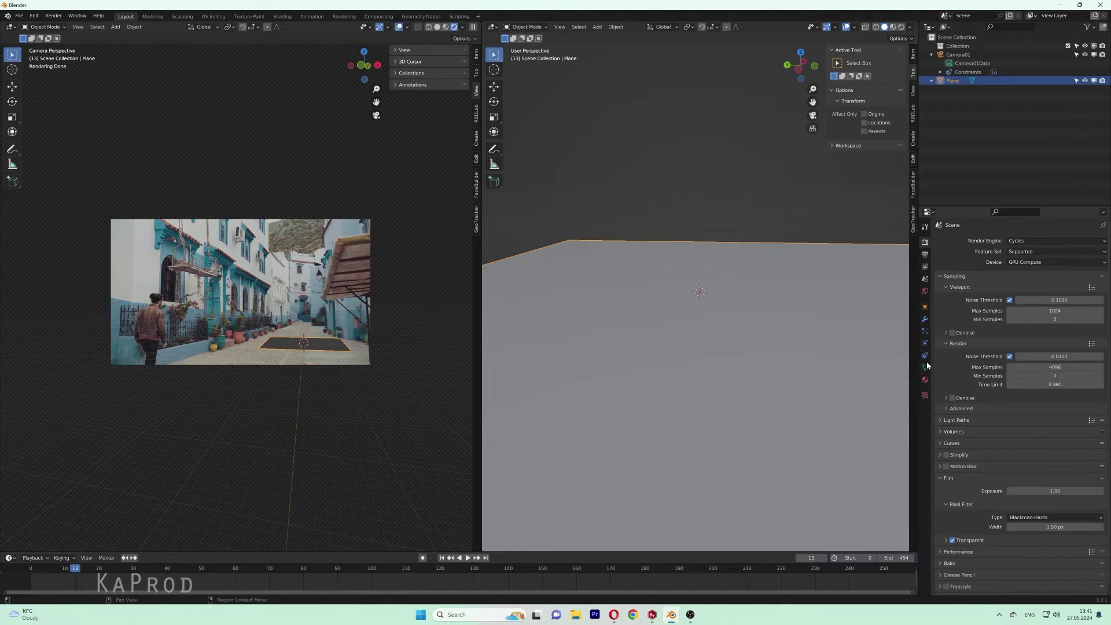
Make the floor plane a shadow catcher in its Visibility settings
left_click(925, 308)
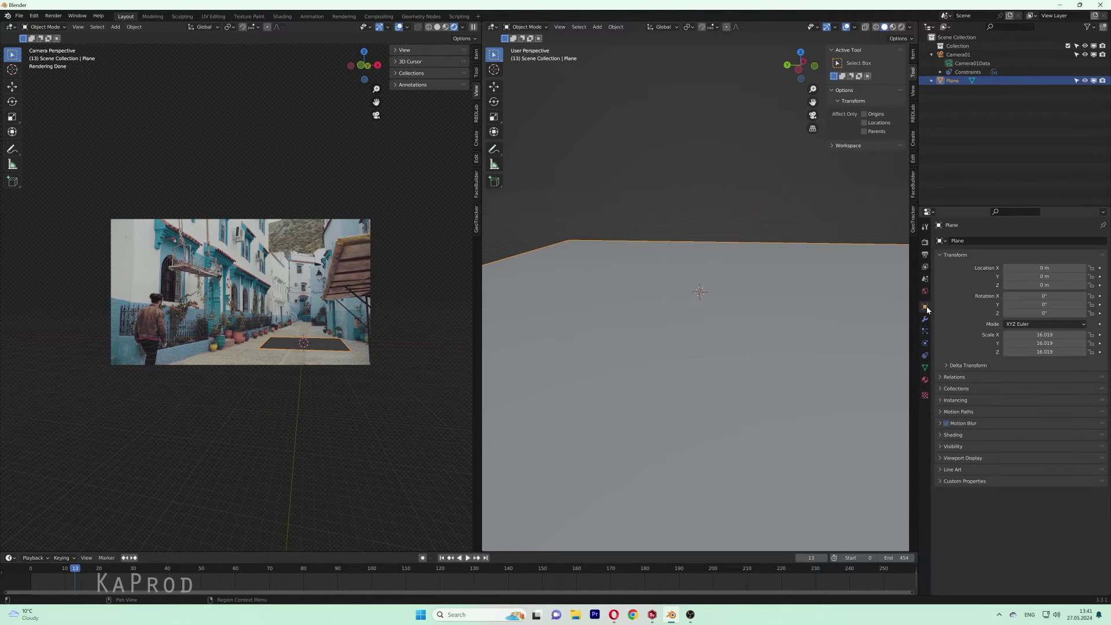
left_click(949, 447)
left_click(1006, 490)
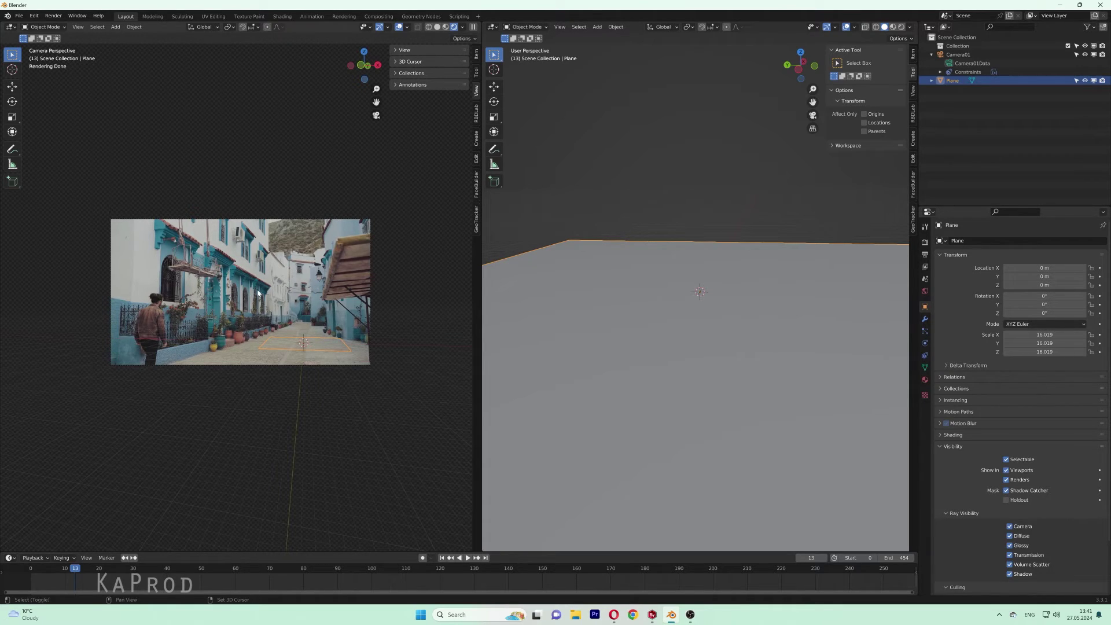
key("shift+a")
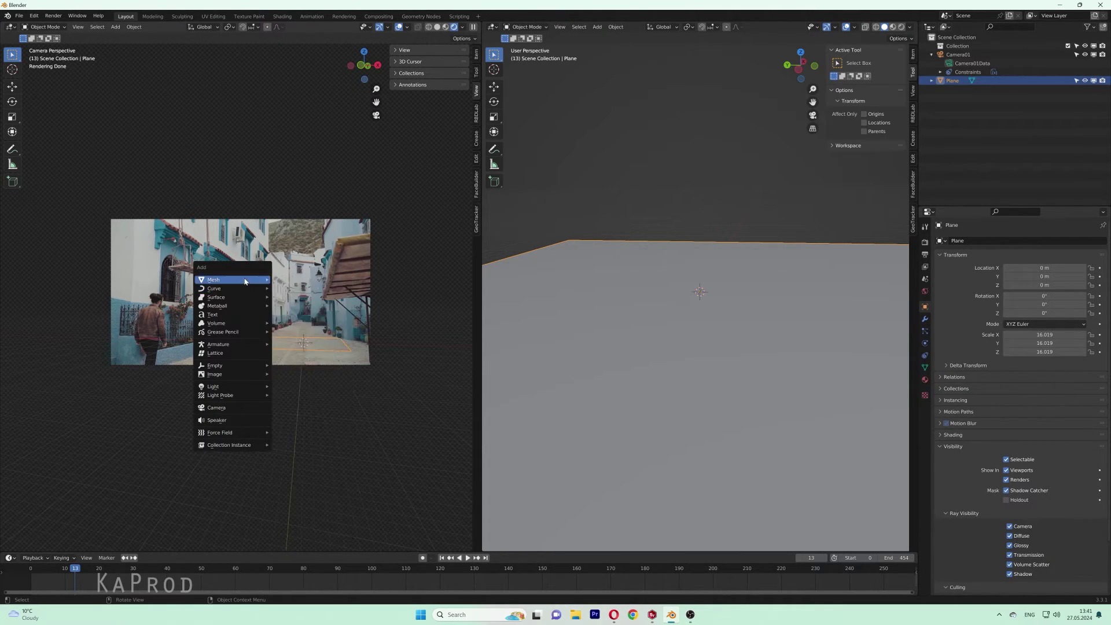
Add a cube, scale it to 6.597 and raise it to 41.944 m on Z
left_click(311, 288)
key("s")
left_click(220, 292)
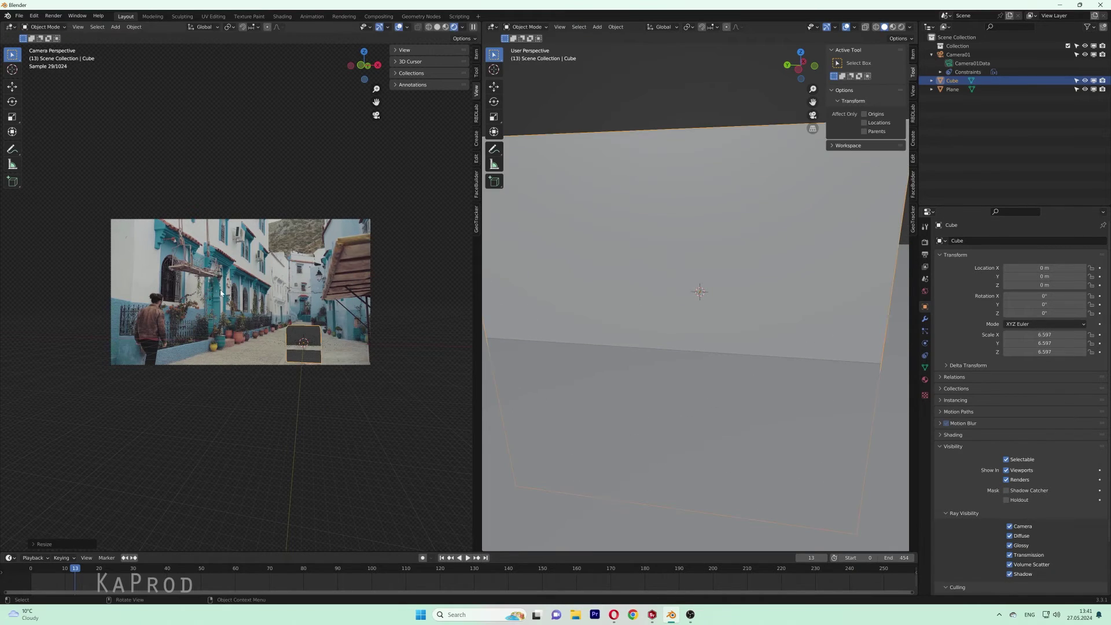
key("g")
key("z")
left_click(392, 256)
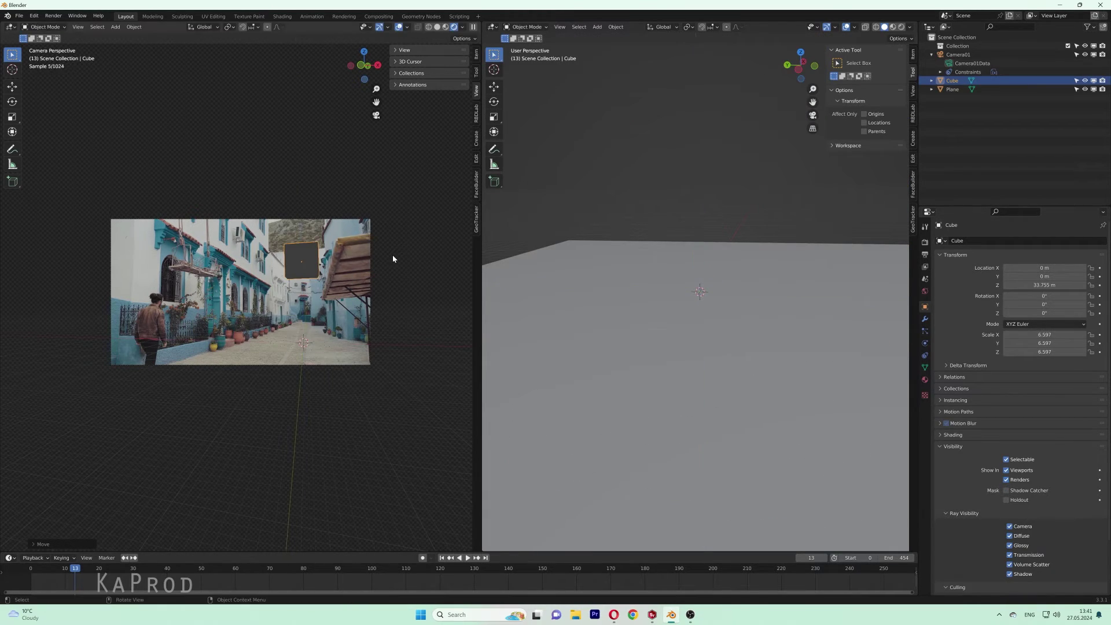
key("g")
key("y")
key("z")
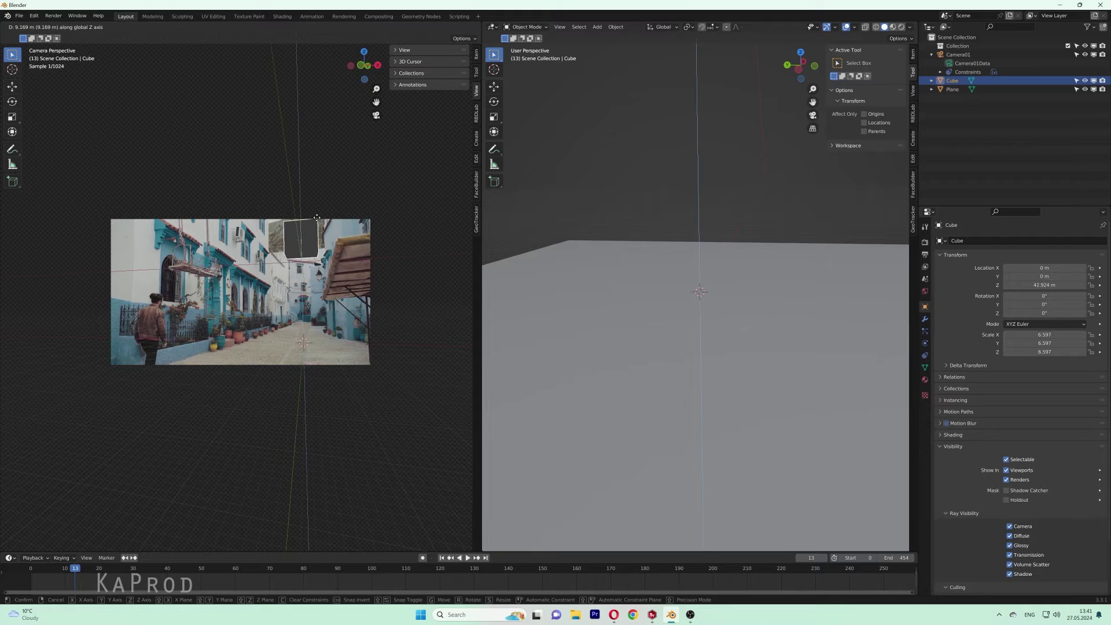
left_click(316, 220)
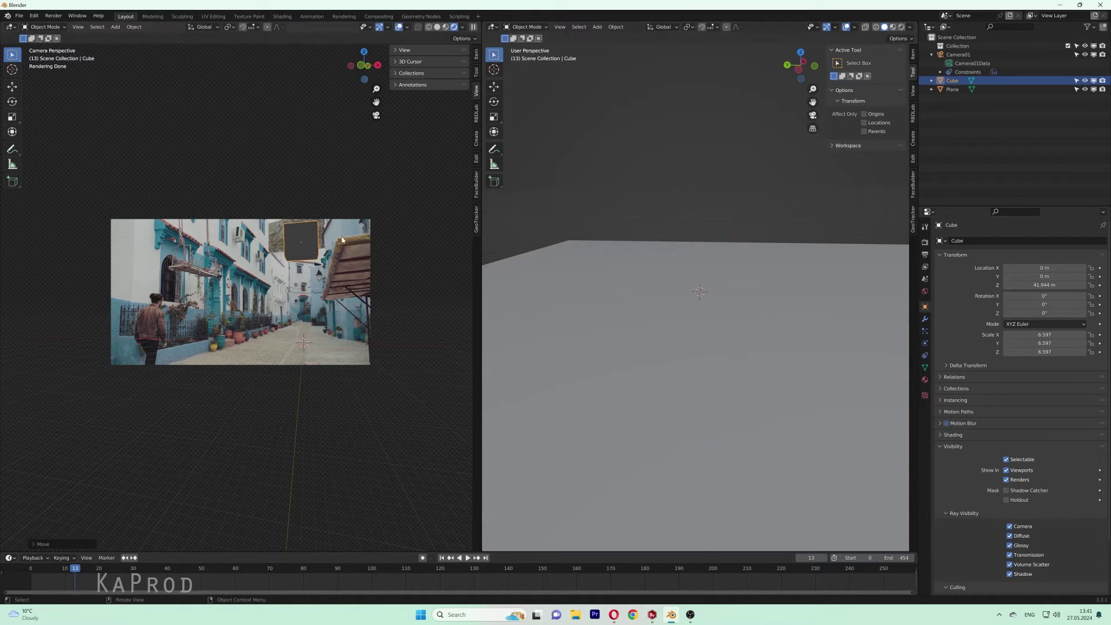
Bevel the cube's edges, shade it smooth, and bring up the World colour node choices
key("Tab")
key("ctrl+b")
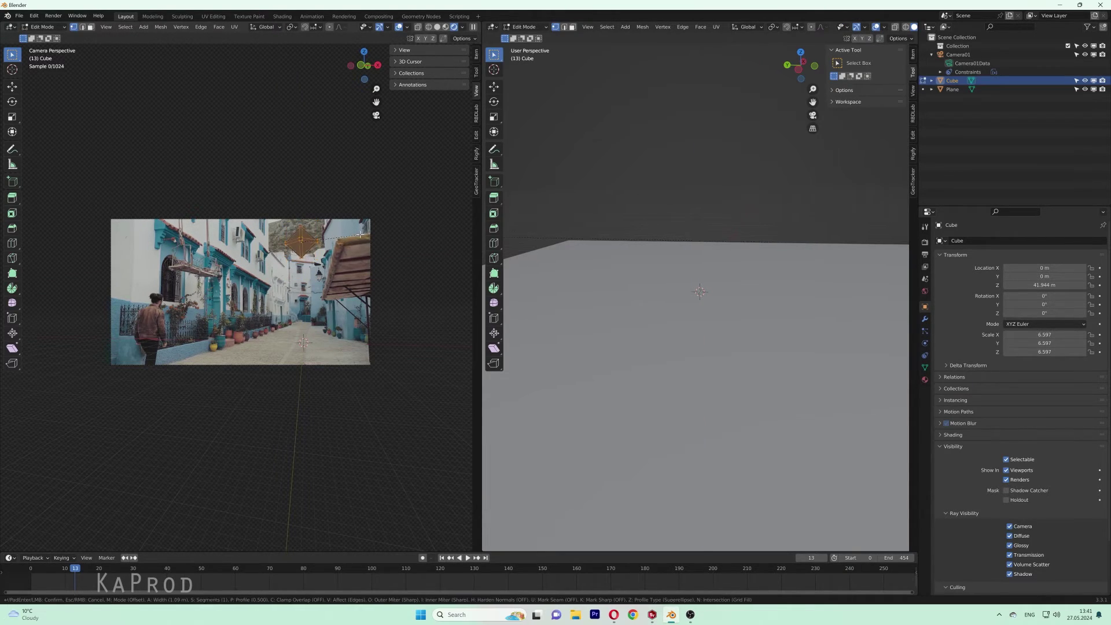
left_click(355, 233)
key("Tab")
right_click(290, 227)
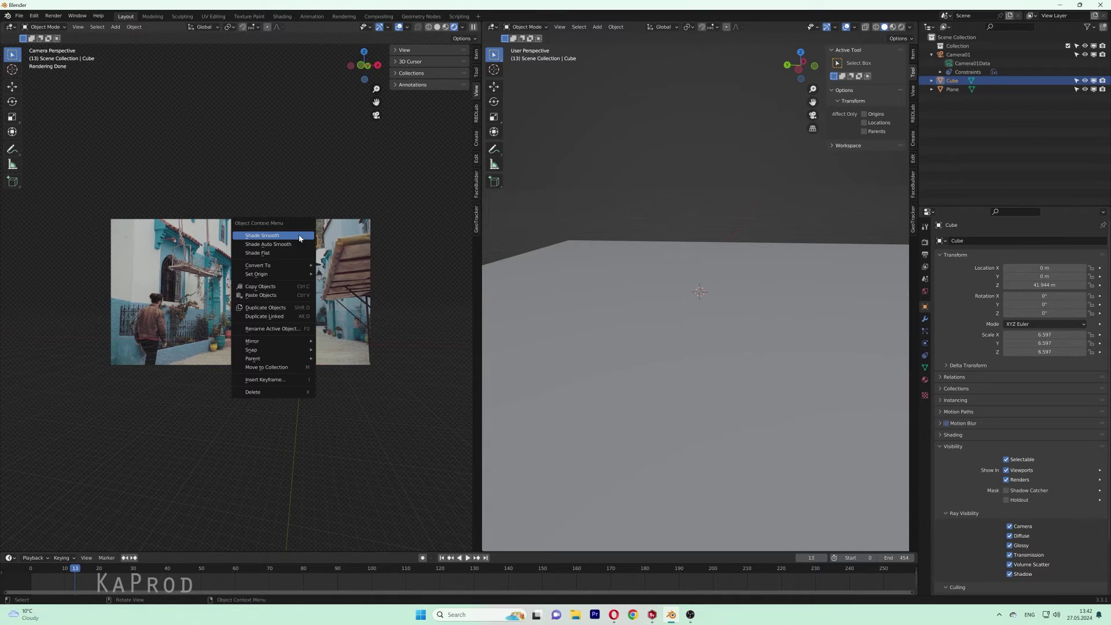
left_click(293, 231)
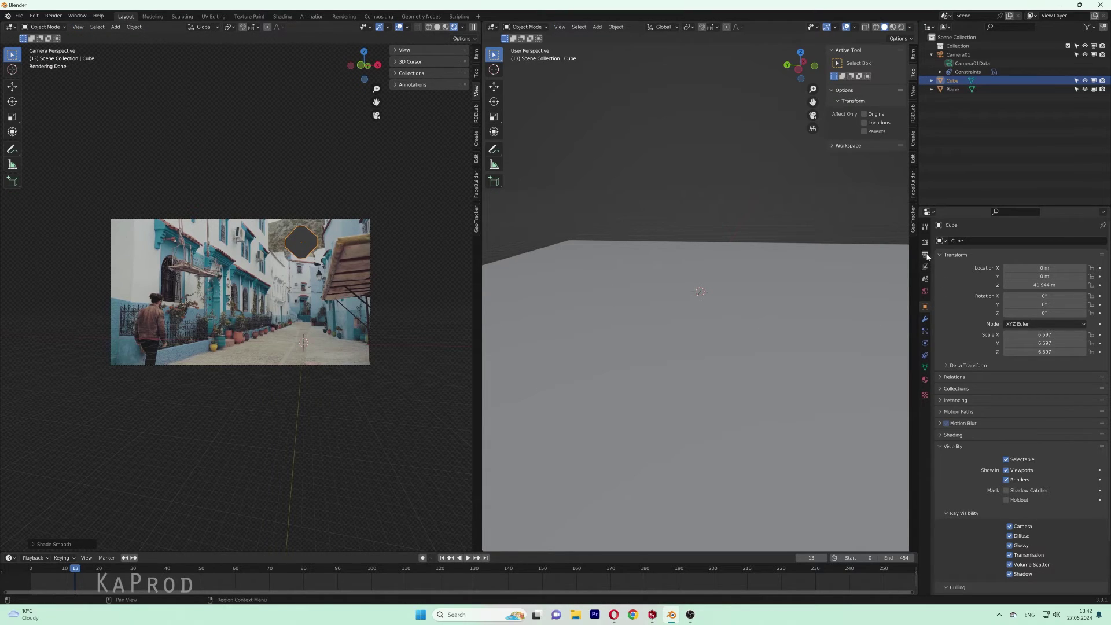
left_click(926, 292)
left_click(1006, 296)
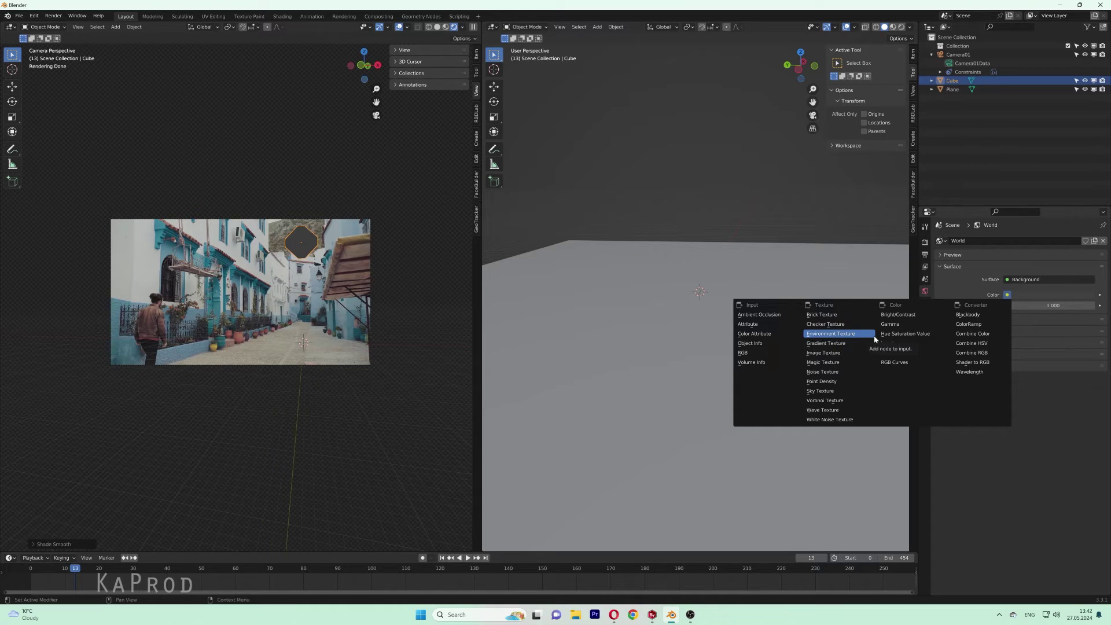
Light the world with the buikslotermeerplein_4k.exr Environment Texture at strength 0.6, then select the floor
left_click(852, 336)
left_click(1068, 306)
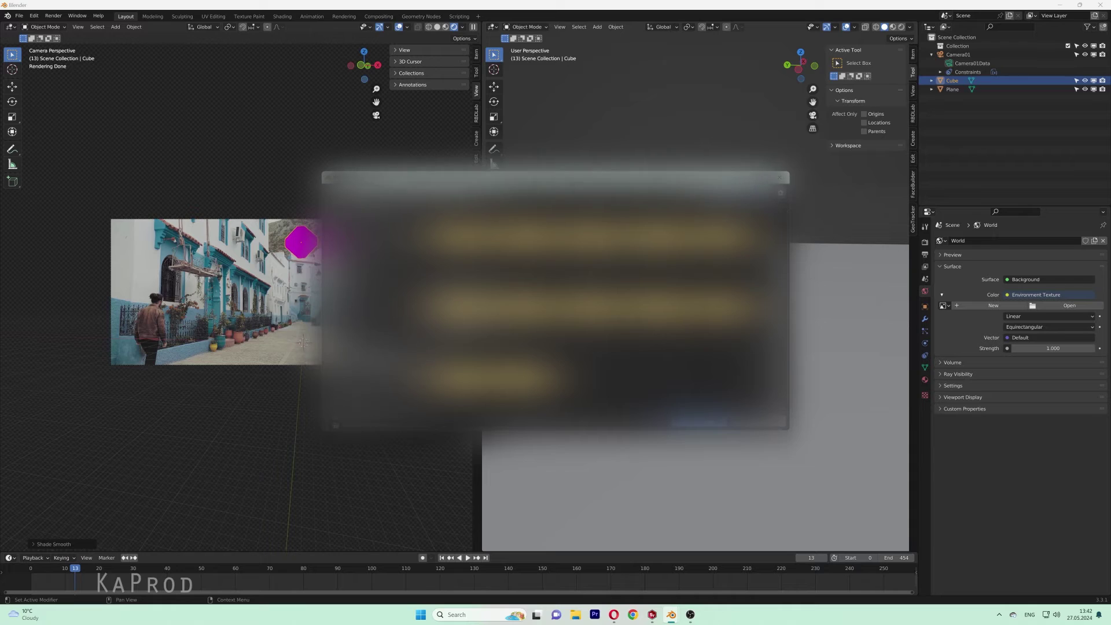
double_click(471, 249)
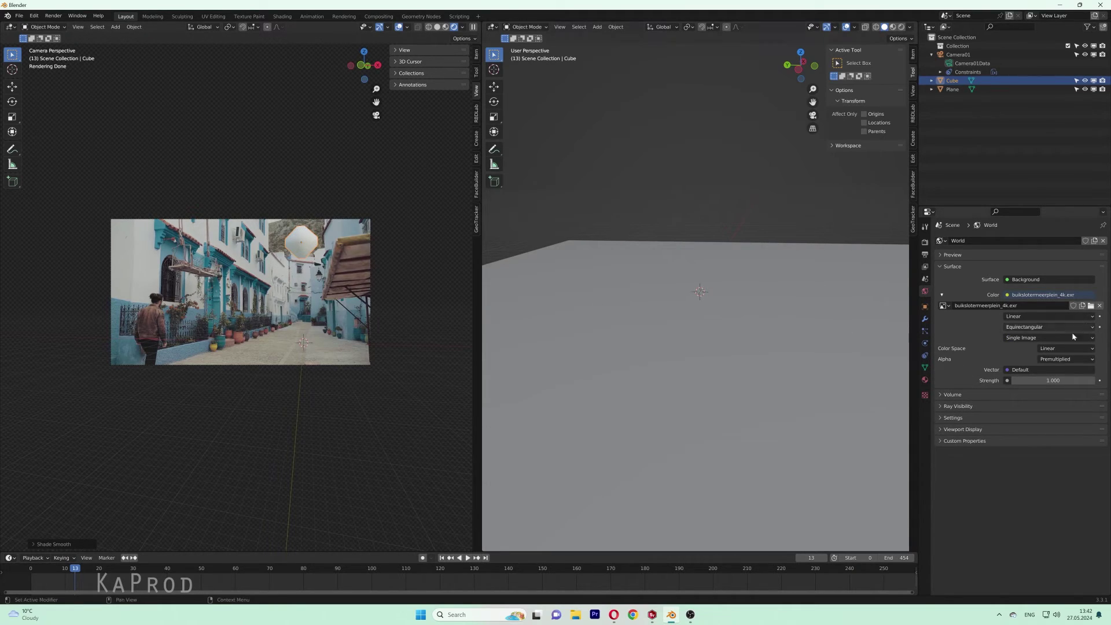
left_click(1014, 381)
left_click(1015, 380)
type("0.600")
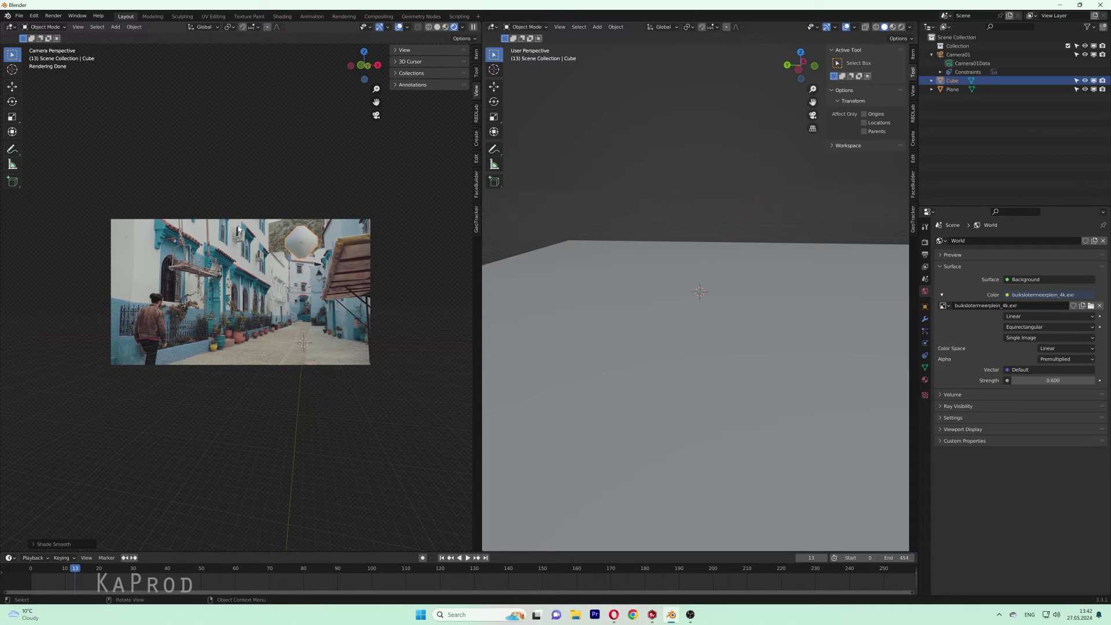
left_click(274, 351)
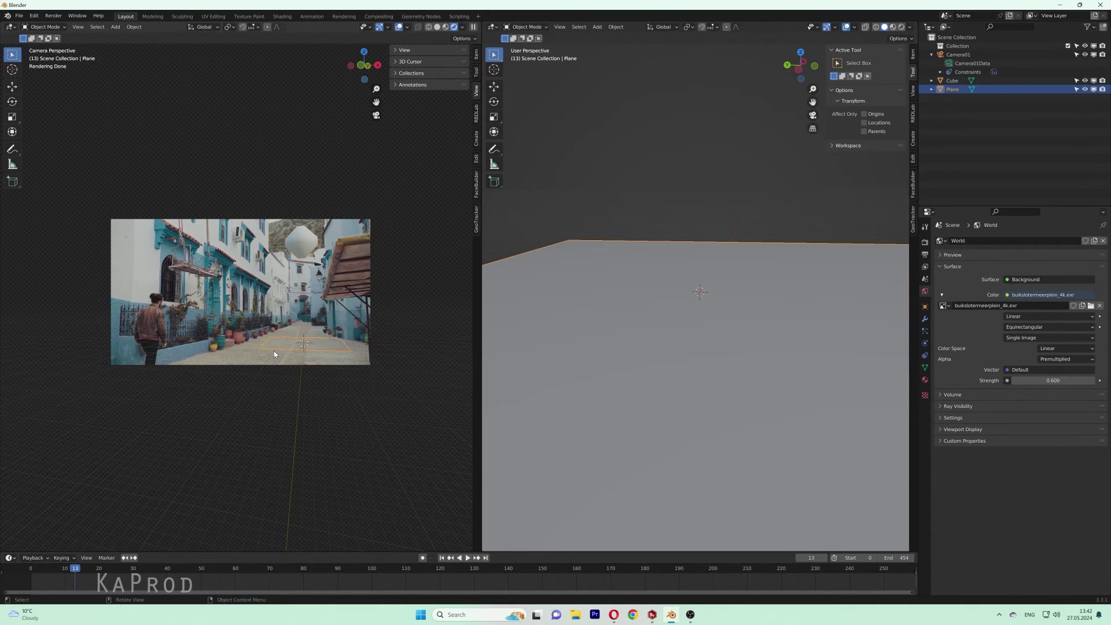
scroll(667, 241, "down", 3)
scroll(737, 260, "down", 3)
Duplicate the floor plane and rotate the copy 90° to stand upright
key("ctrl+KP_3")
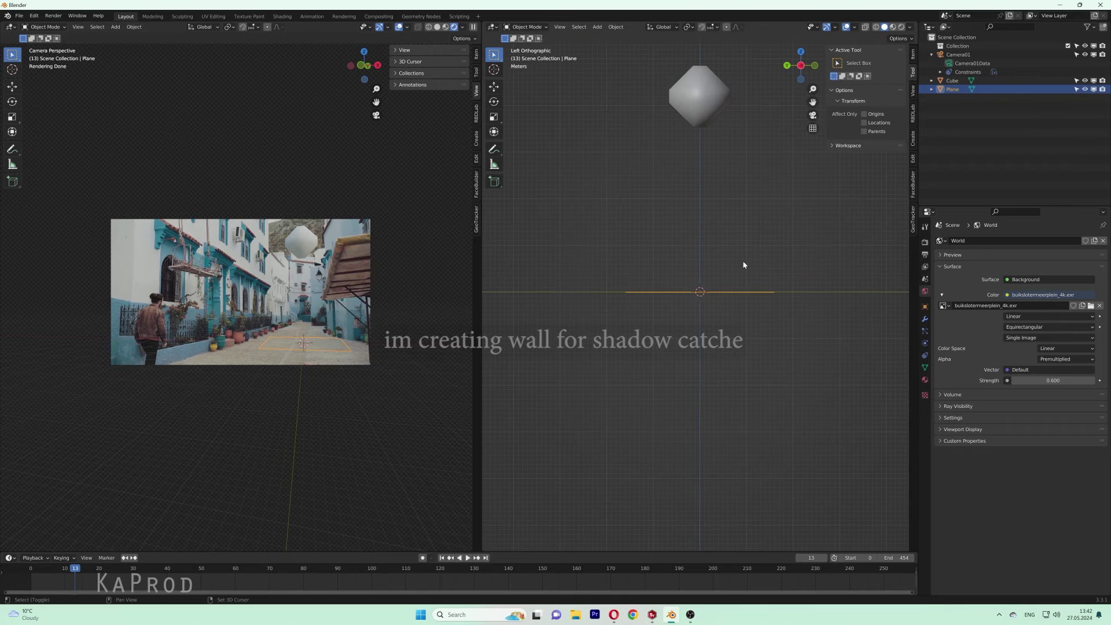
key("shift+d")
key("s")
key("Escape")
key("KP_7")
key("ctrl+KP_1")
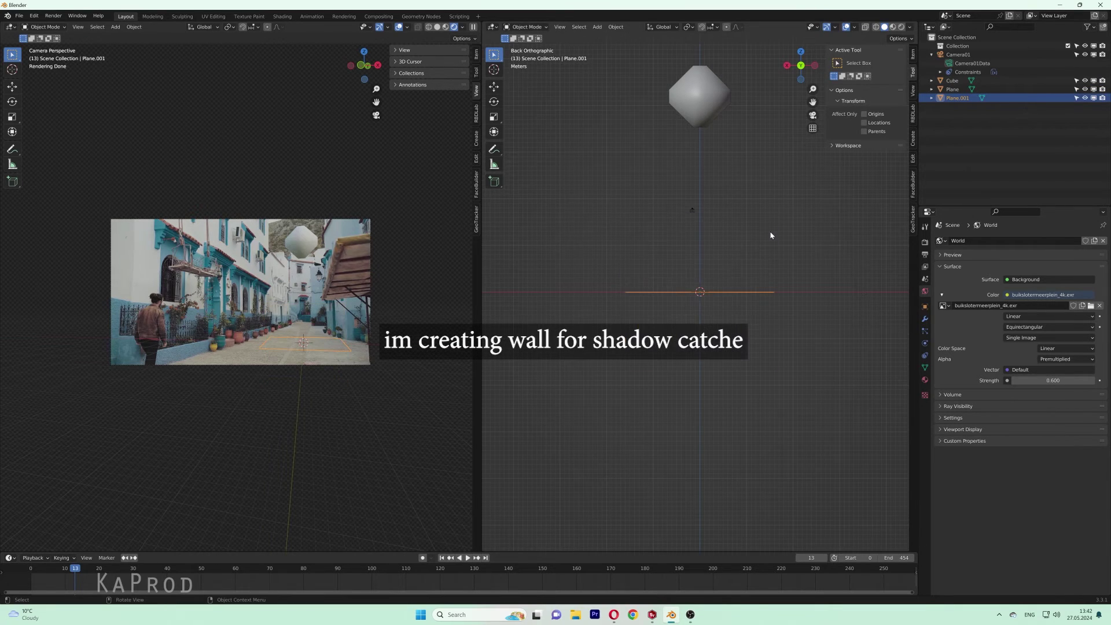
key("r")
left_click(775, 329)
Move the wall plane into place and scale it wider, then taller along Z
key("KP_1")
key("g")
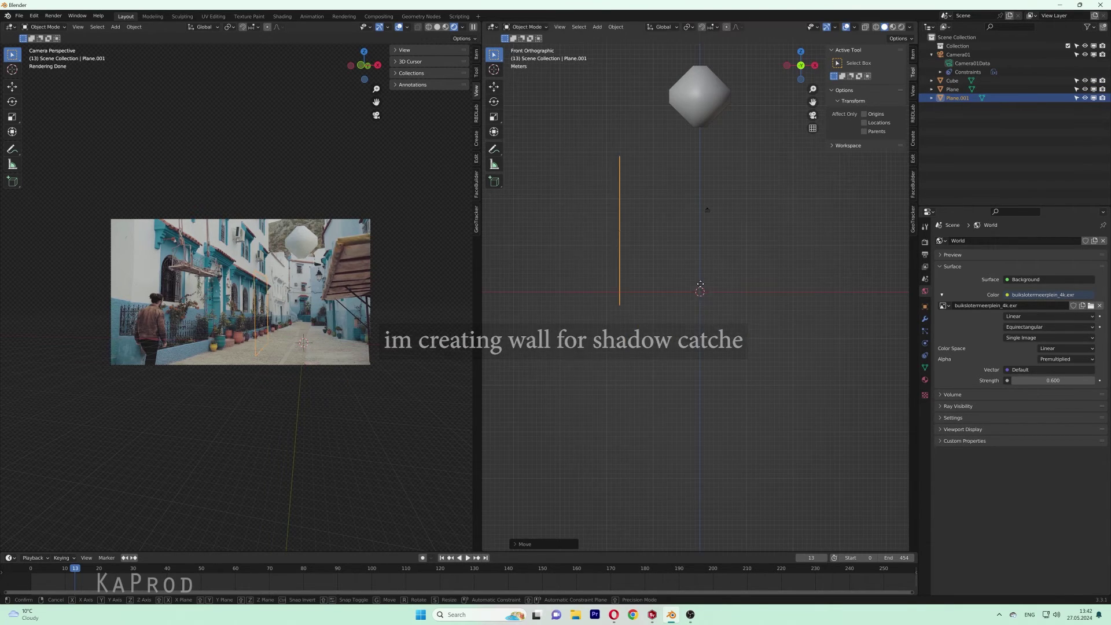
left_click(641, 210)
key("KP_3")
key("s")
left_click(437, 246)
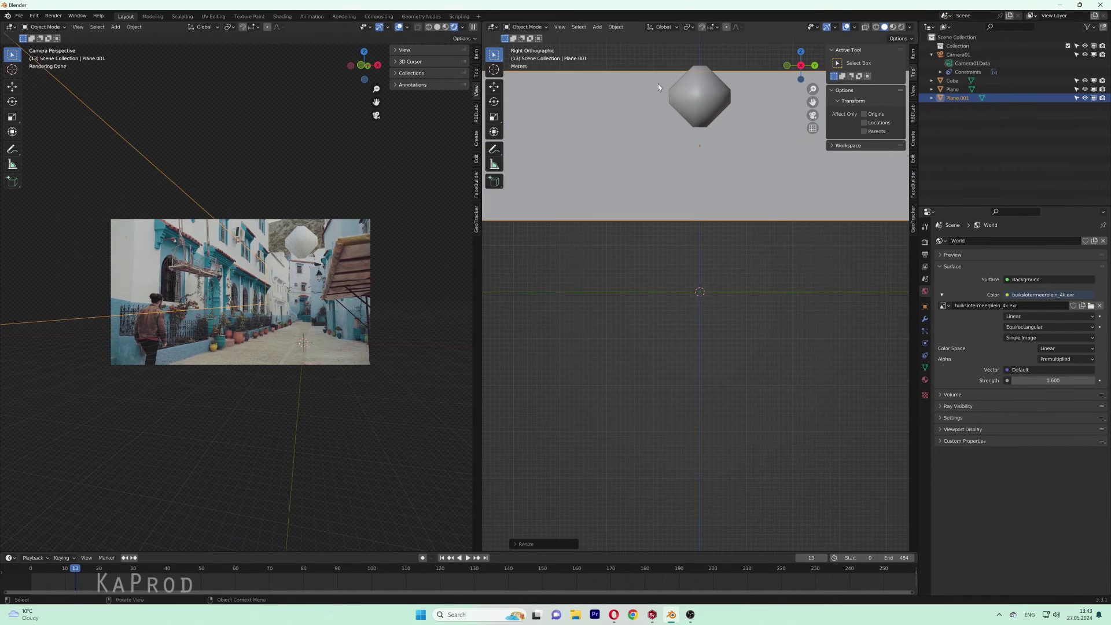
key("s")
key("z")
left_click(659, 505)
Widen the floor plane along X and add a Sun light
middle_click_drag(830, 321, 745, 327)
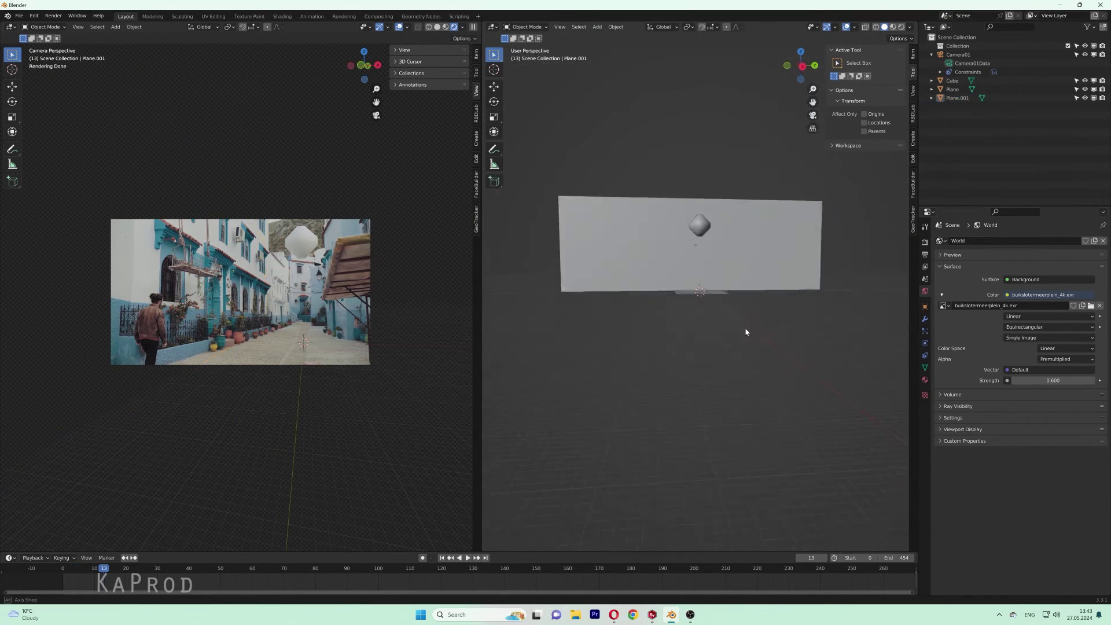
left_click(745, 301)
key("s")
key("x")
left_click(773, 314)
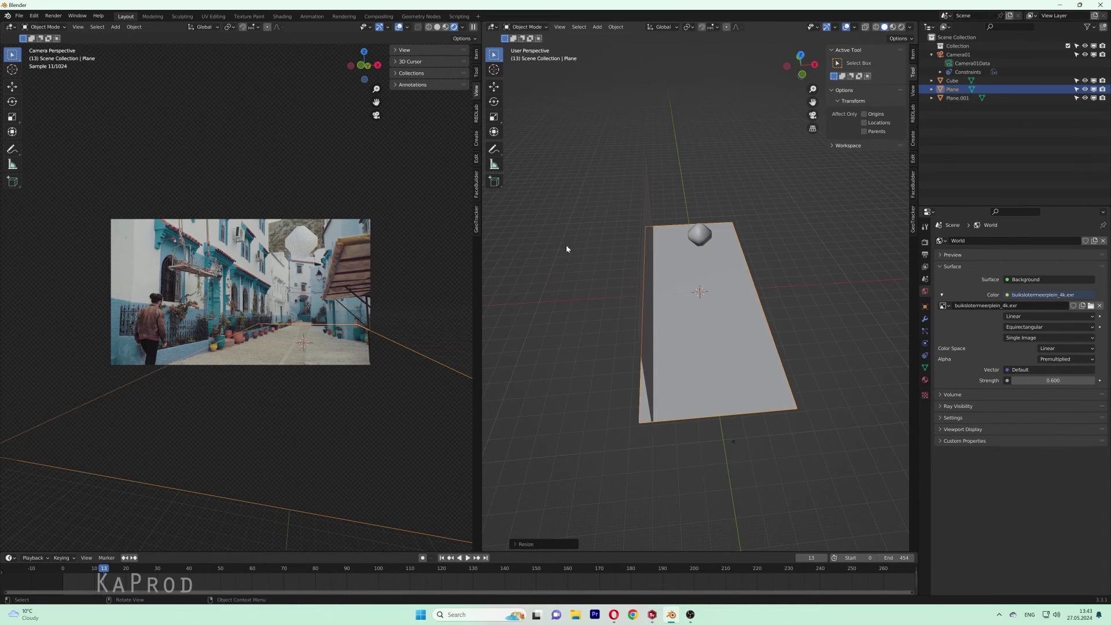
key("shift+a")
left_click(584, 350)
Angle the sun light downward and set its strength to 3.620
key("KP_1")
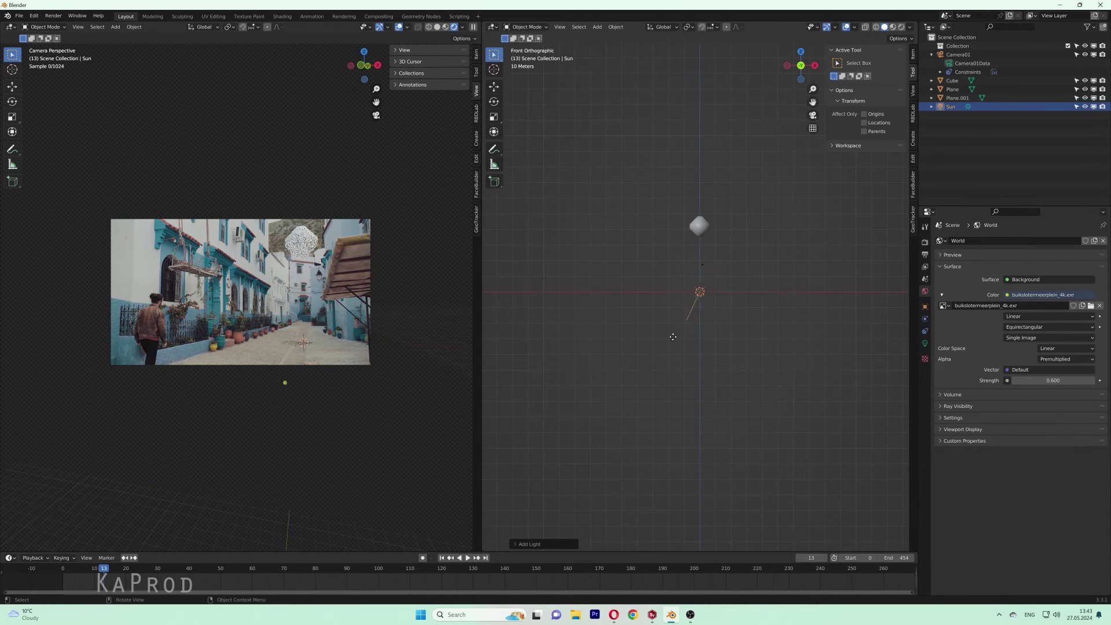
left_click_drag(671, 333, 661, 314)
left_click(925, 343)
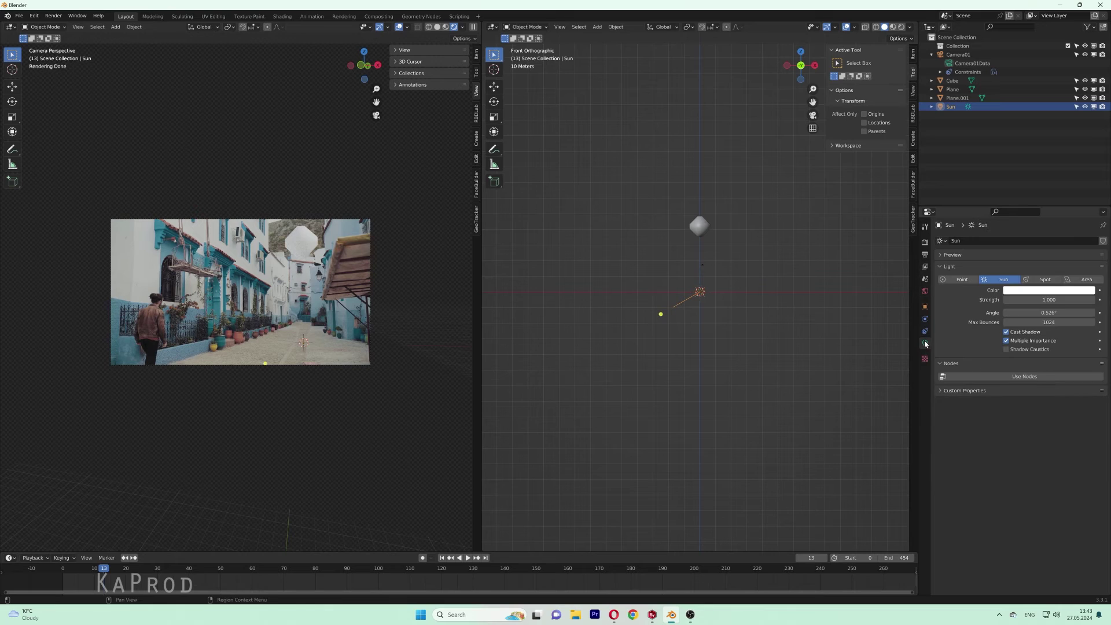
Save tracktut.blend and make the cube's material metallic 0.541 with roughness 0.155
key("KP_3")
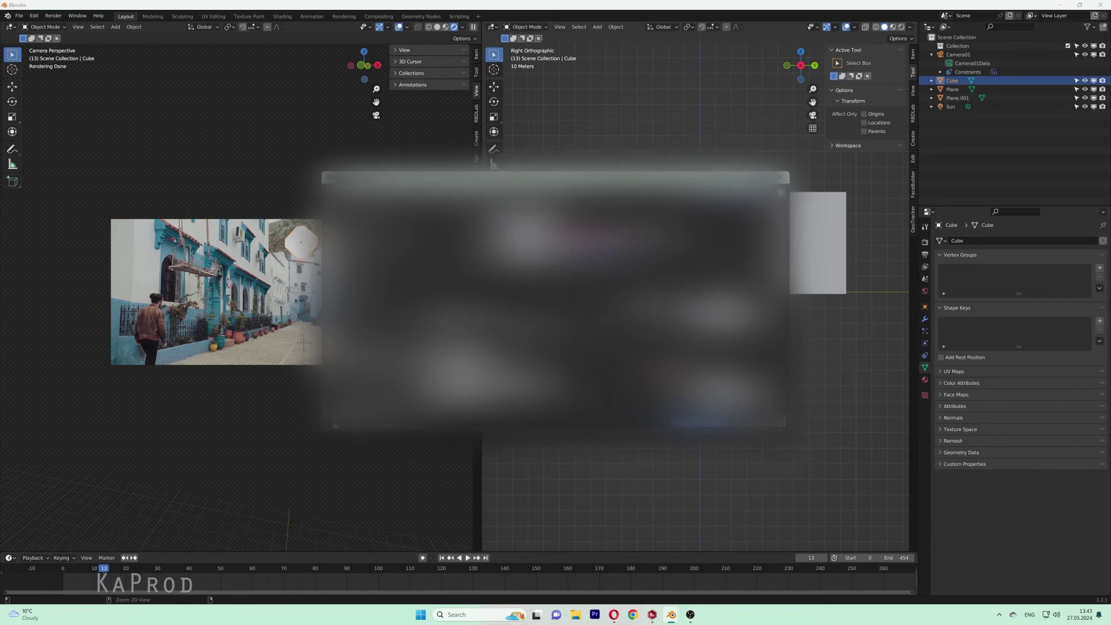
key("Return")
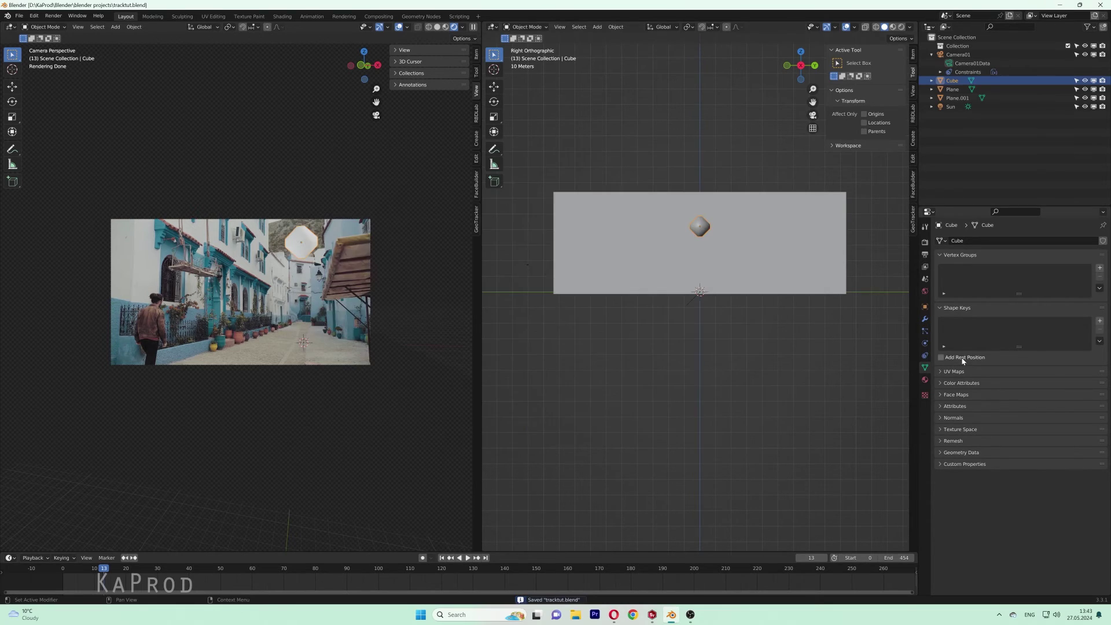
left_click(925, 380)
mouse_move(1030, 434)
left_mouse_down()
mouse_move(1057, 434)
mouse_move(1027, 468)
left_mouse_up()
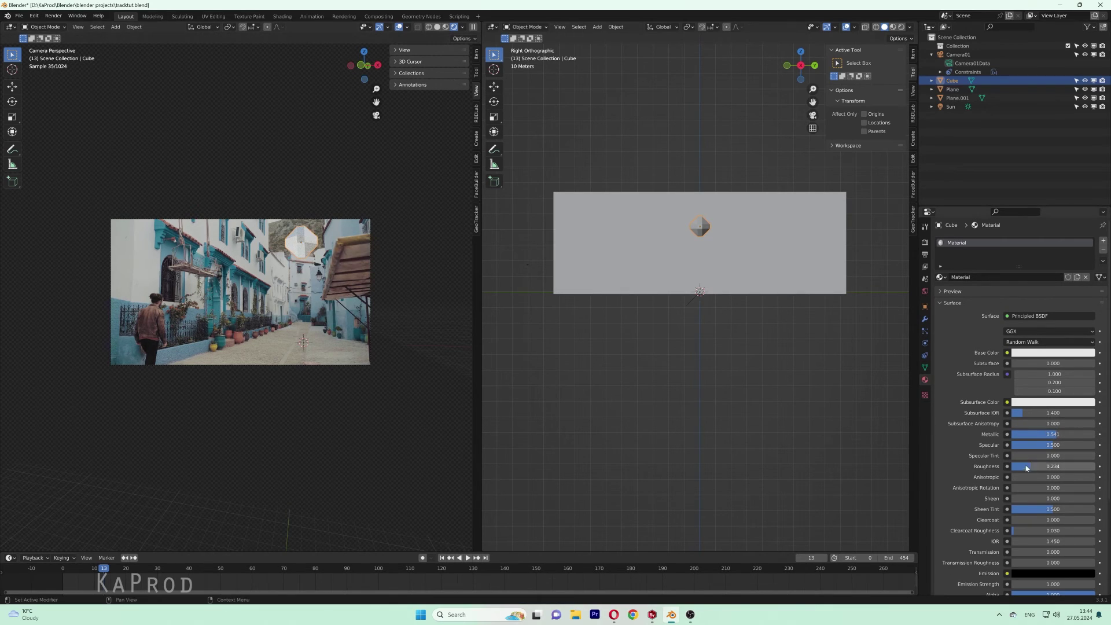
Lower the HDRI world strength to 0.400, save, and enable render denoising
left_click(925, 291)
left_click(1014, 380)
left_click(1014, 381)
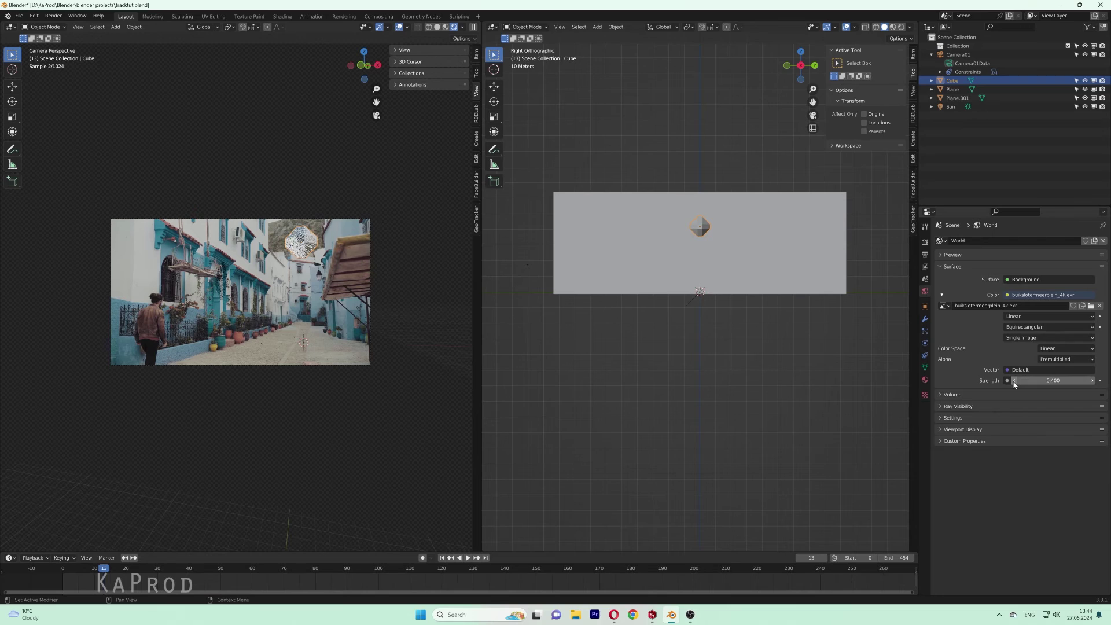
left_click(392, 214)
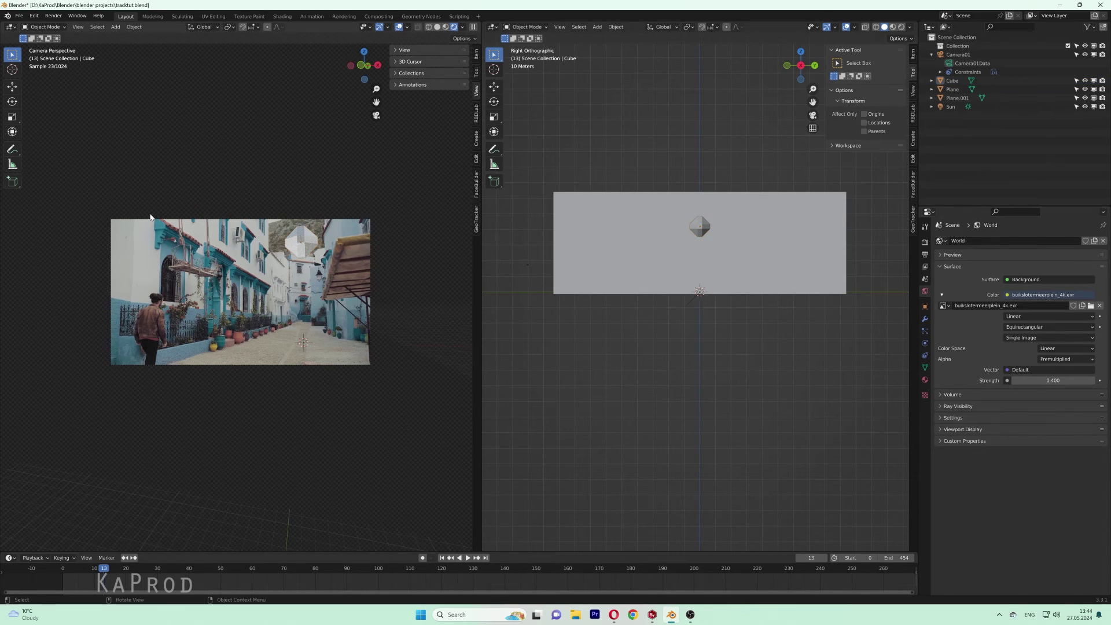
scroll(341, 200, "up", 2)
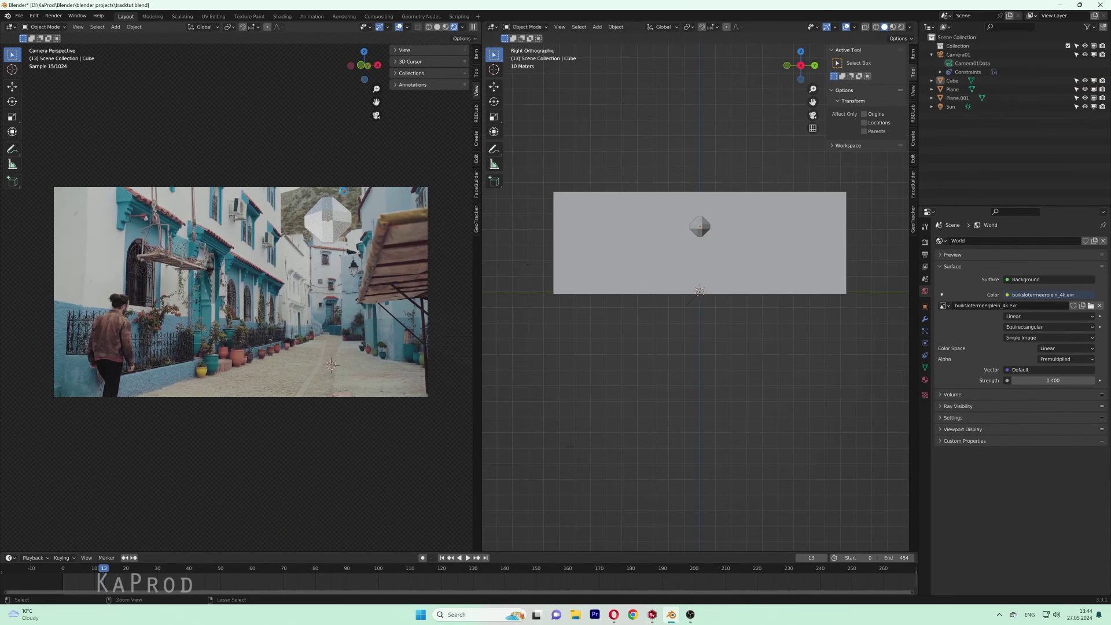
key("ctrl+s")
left_click(925, 242)
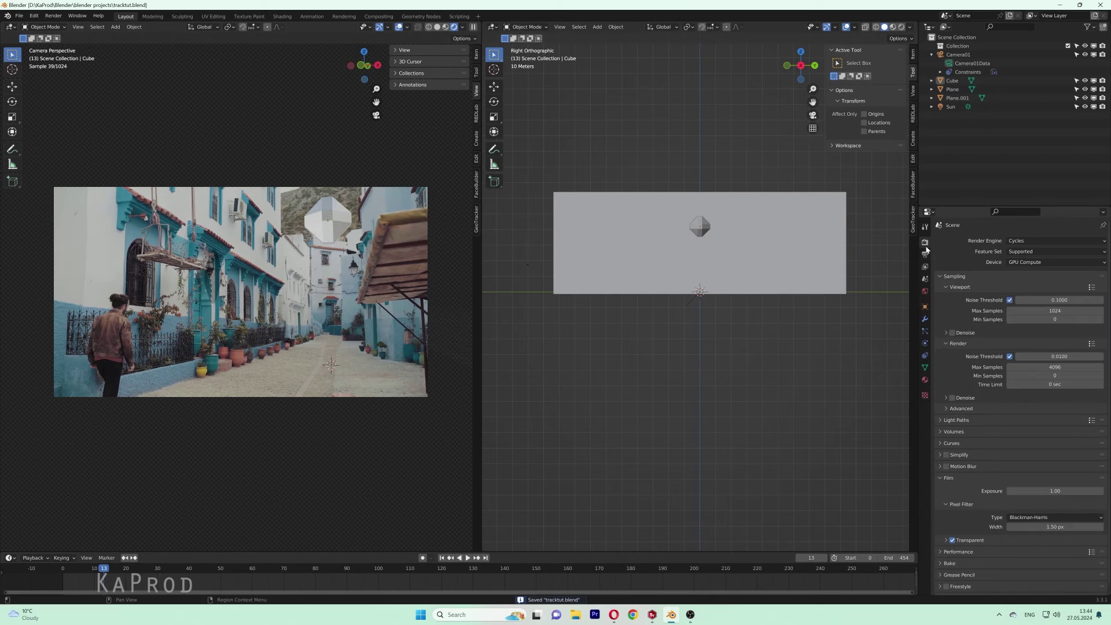
left_click(952, 333)
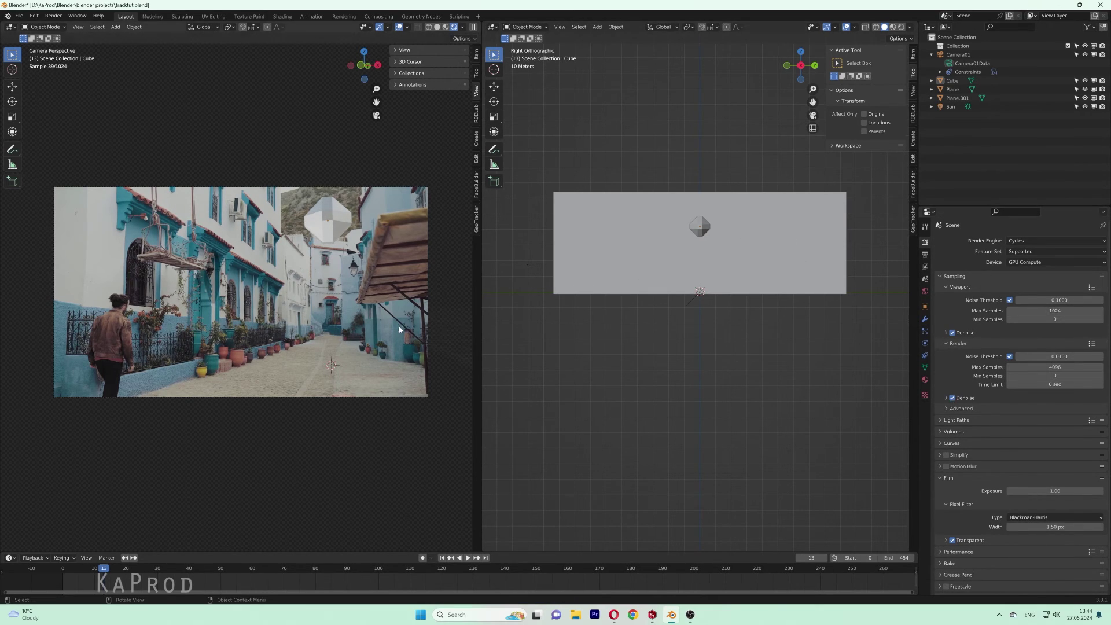
Give the cube a pale light-cyan base colour and save the project again
left_click(701, 227)
left_click(925, 379)
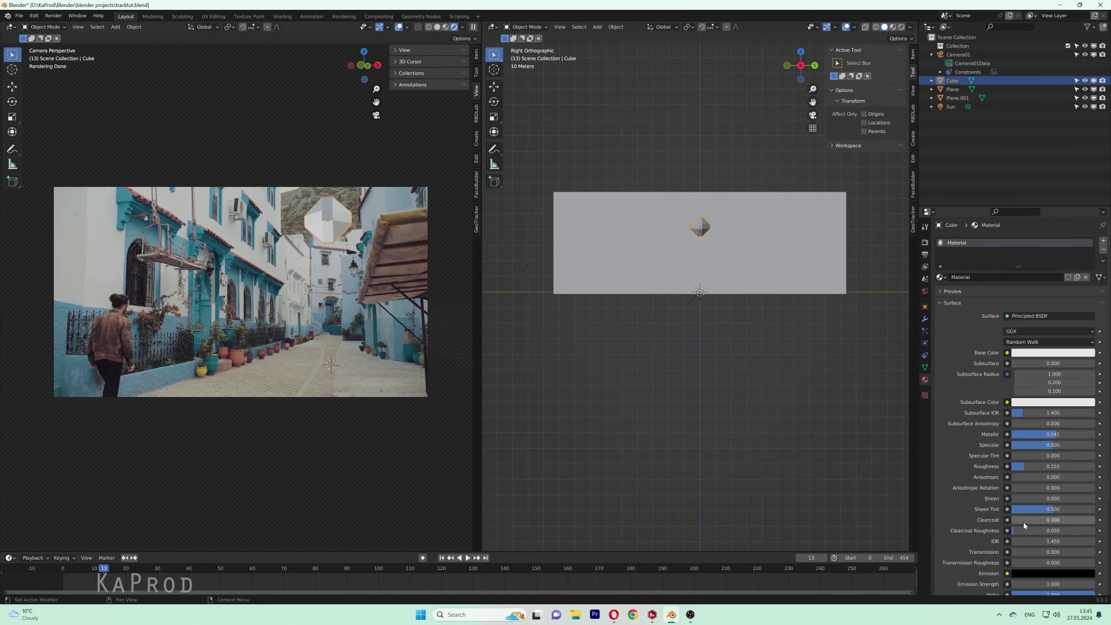
left_click(1053, 353)
left_click(1053, 246)
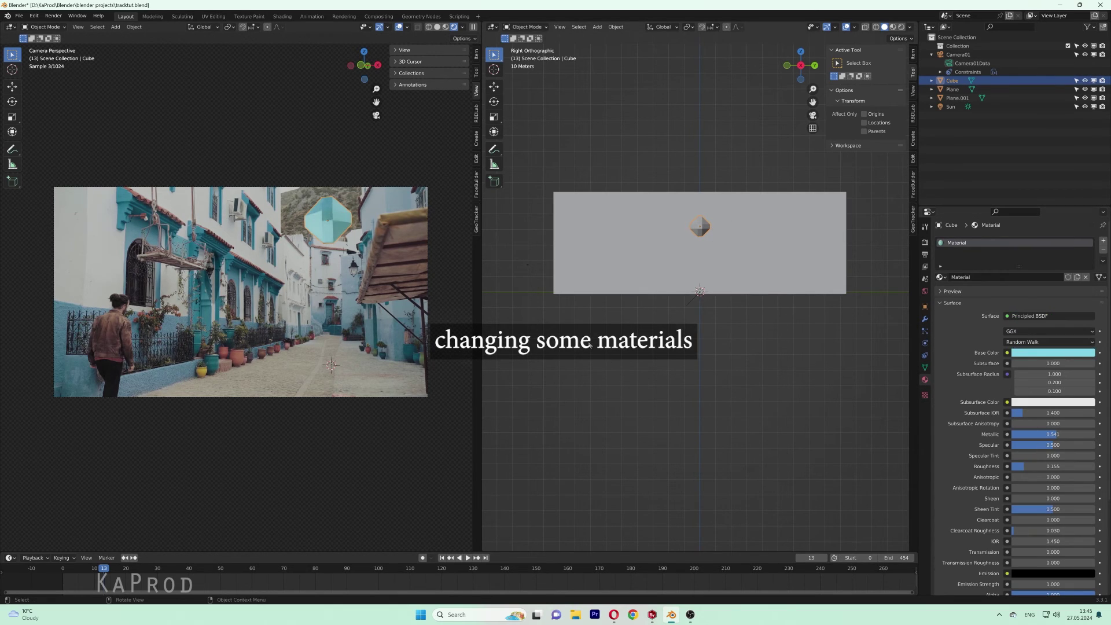
left_click(1054, 352)
left_click(1052, 251)
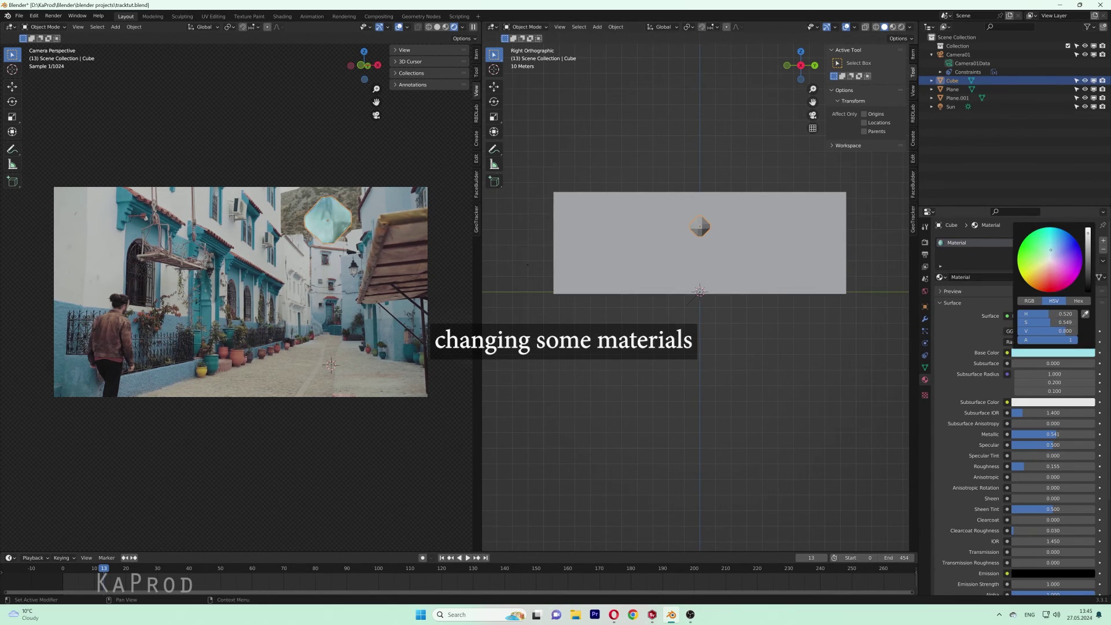
left_click(627, 378)
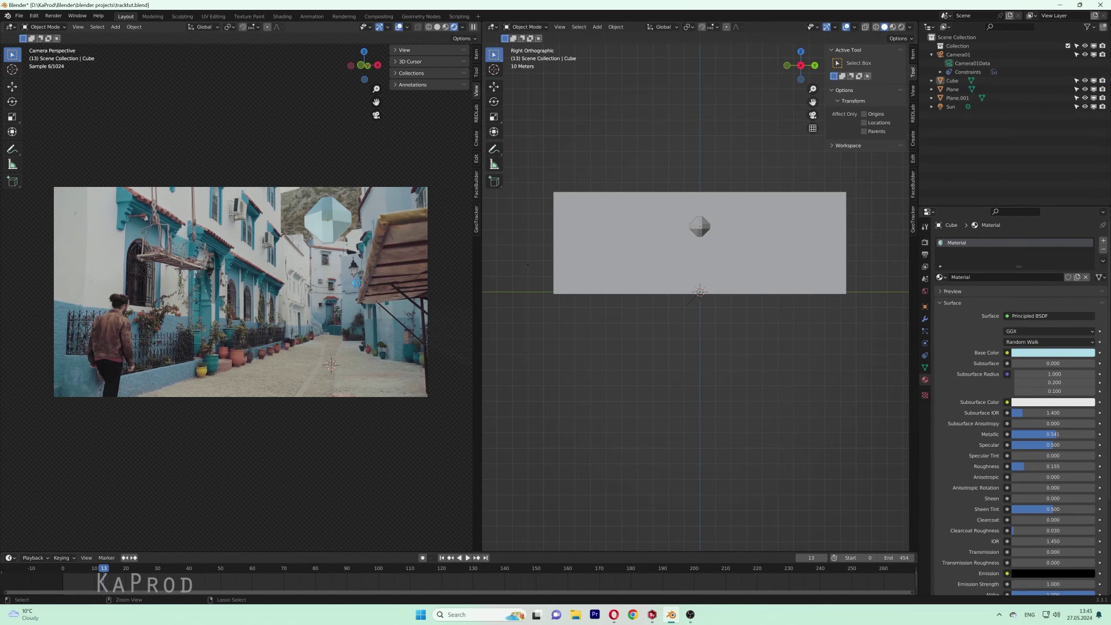
key("ctrl+s")
left_click(925, 255)
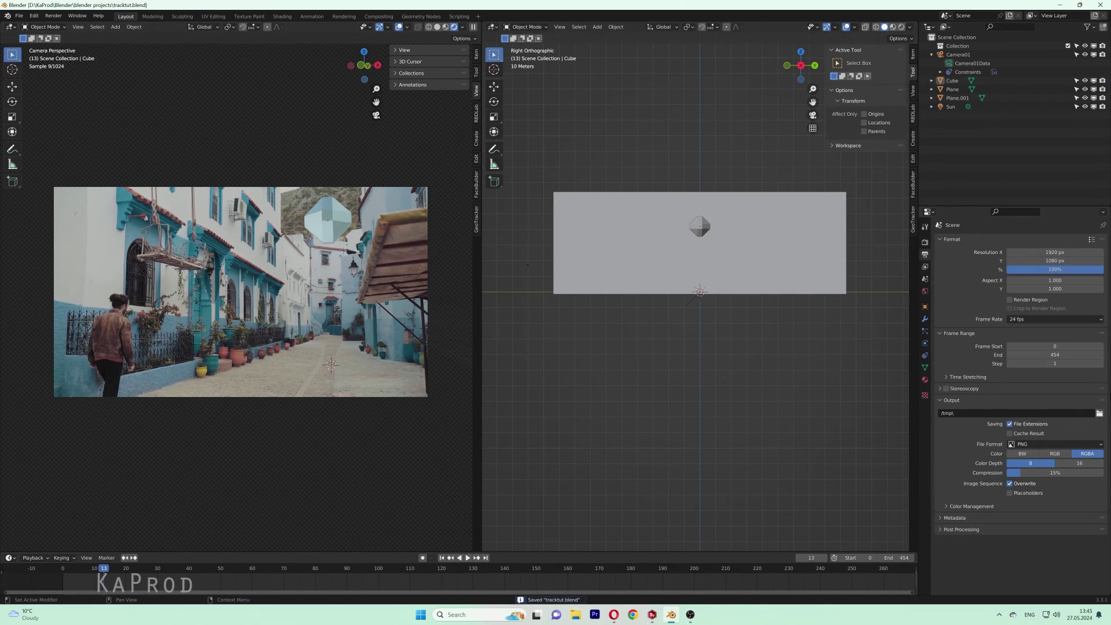
Send render output to the Desktop tut folder in FFmpeg Video format
left_click(1099, 413)
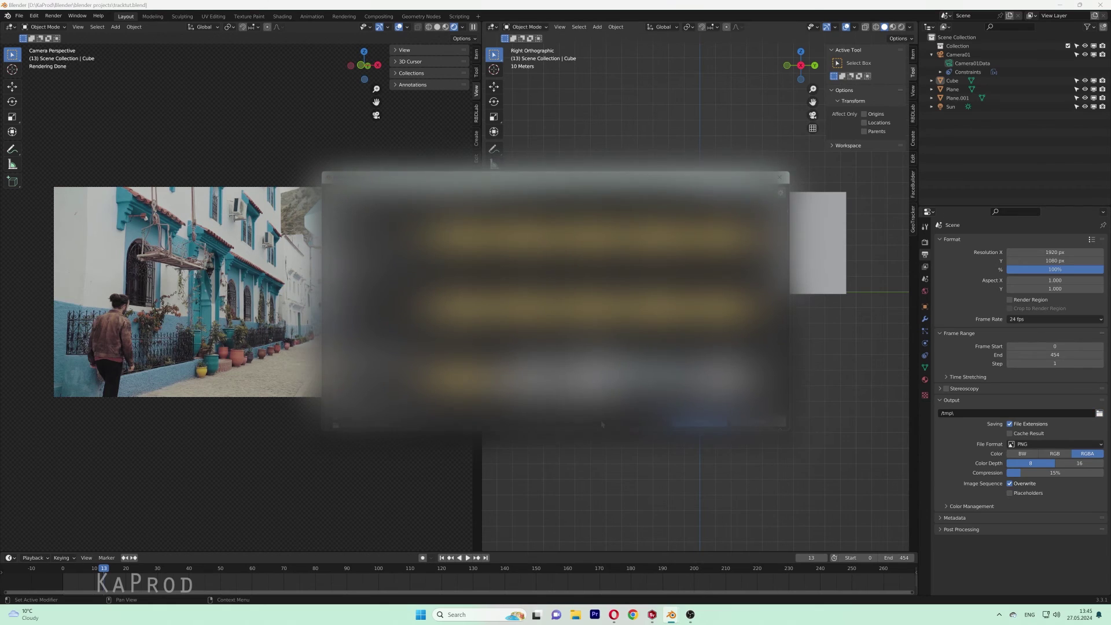
left_click(700, 423)
left_click(1064, 441)
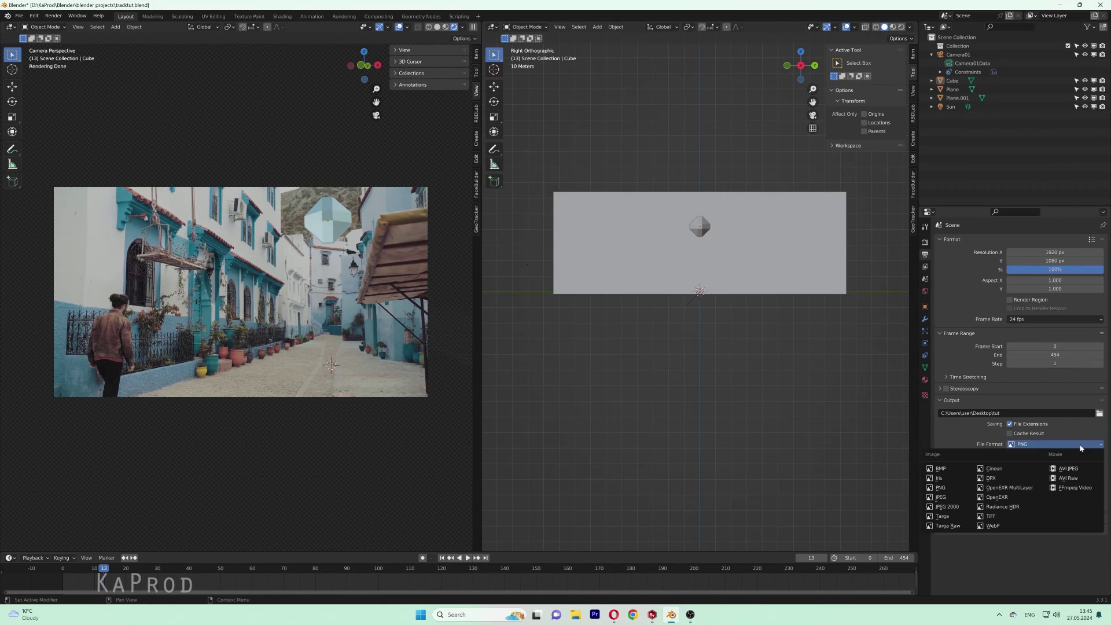
left_click(1059, 485)
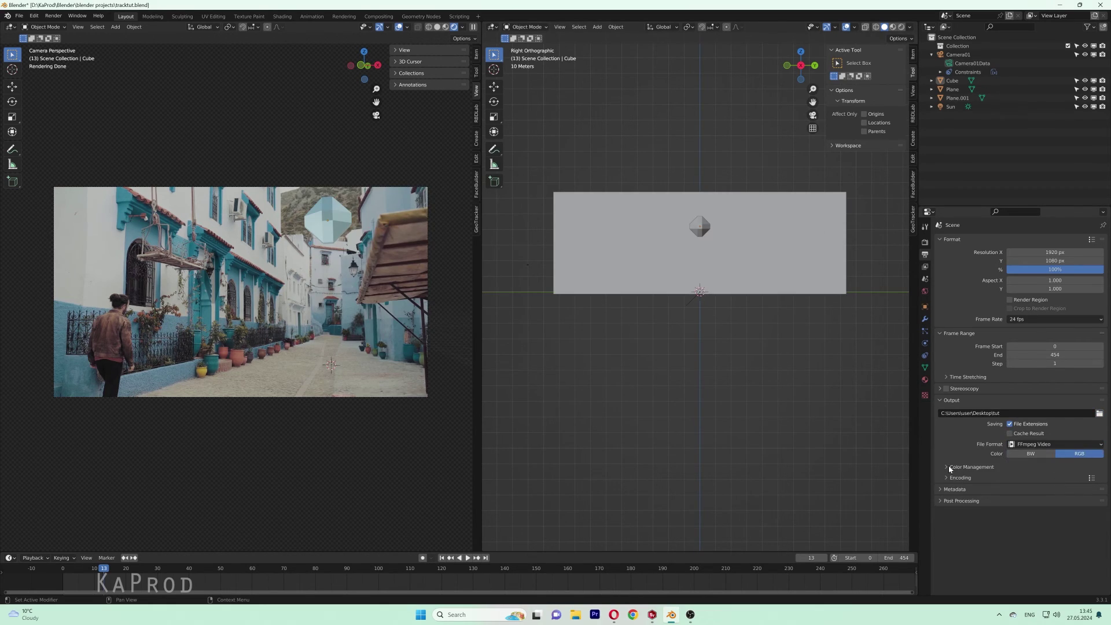
Use a QuickTime container with the QT Animation codec and save the project
left_click(947, 477)
left_click(1034, 491)
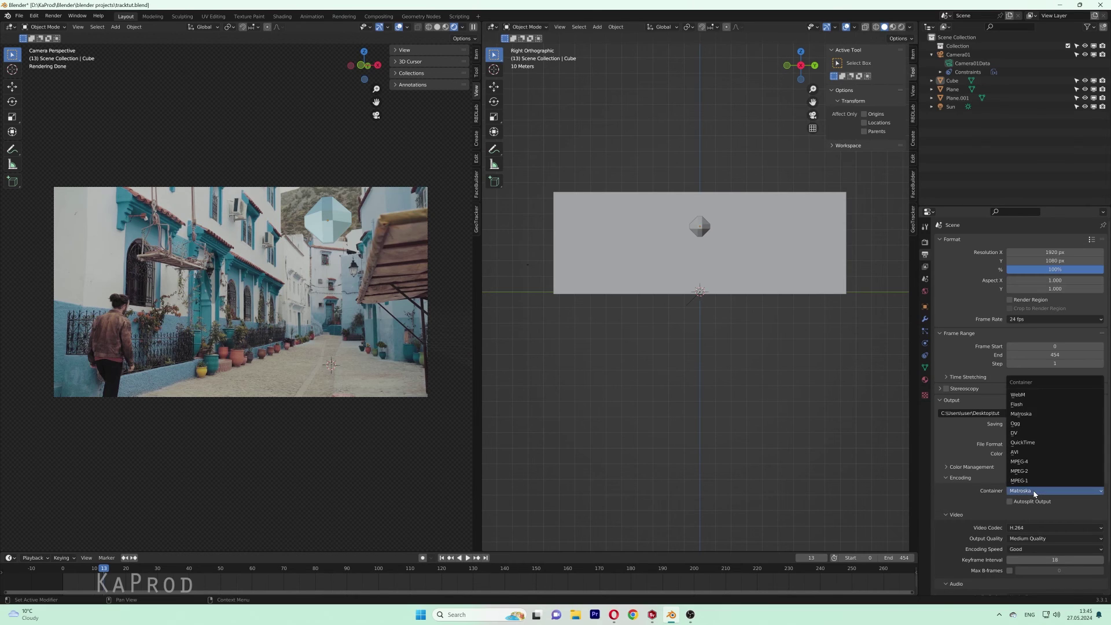
left_click(1022, 442)
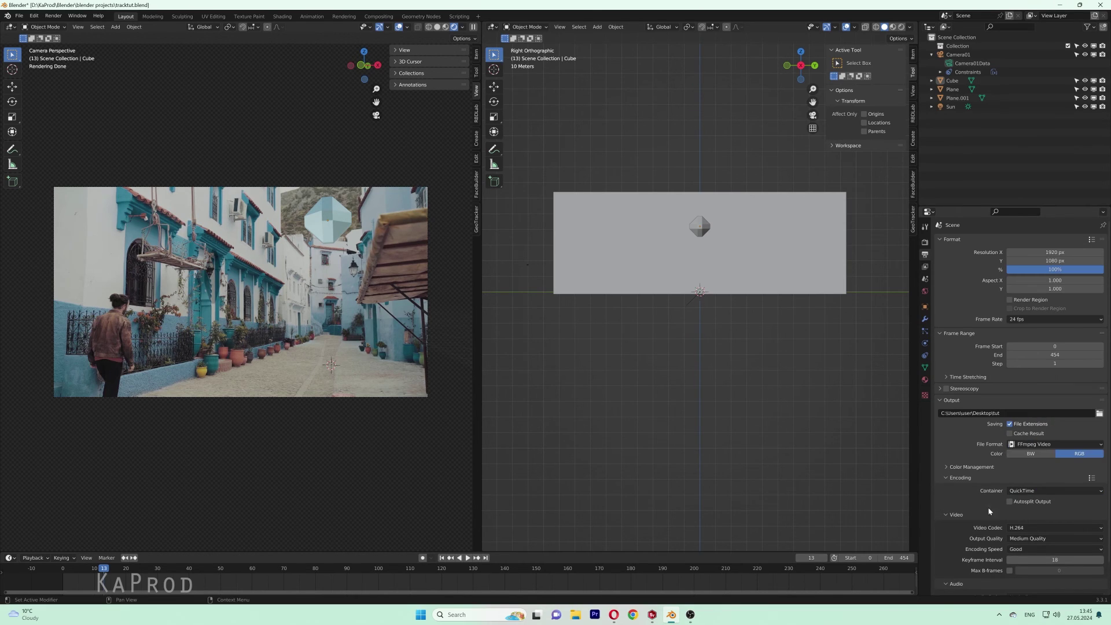
scroll(967, 510, "down", 2)
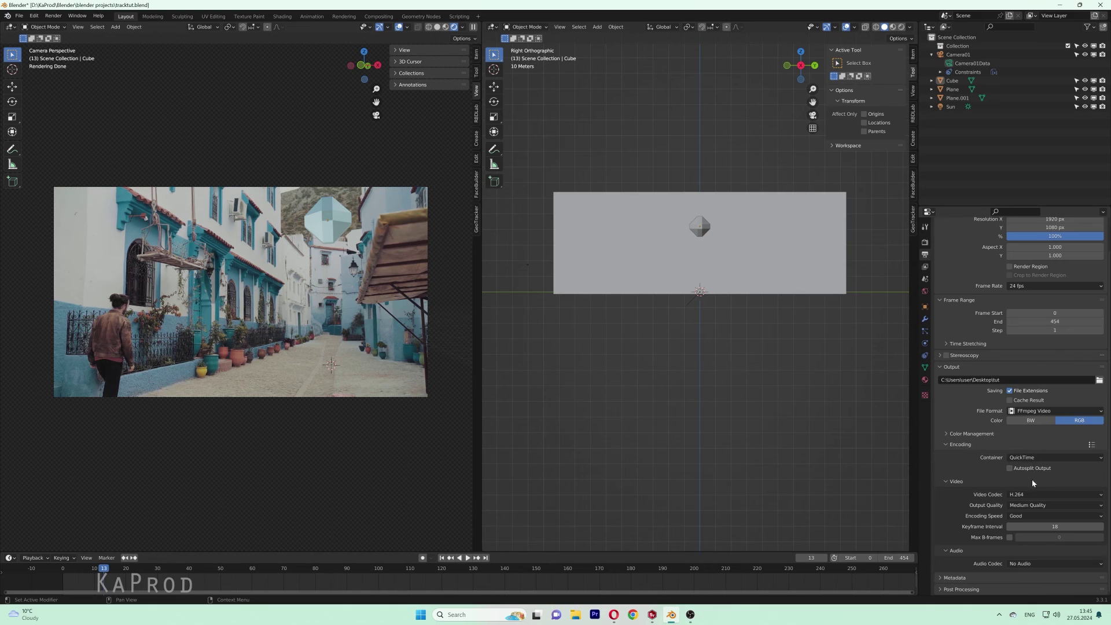
left_click(1036, 494)
left_click(1039, 382)
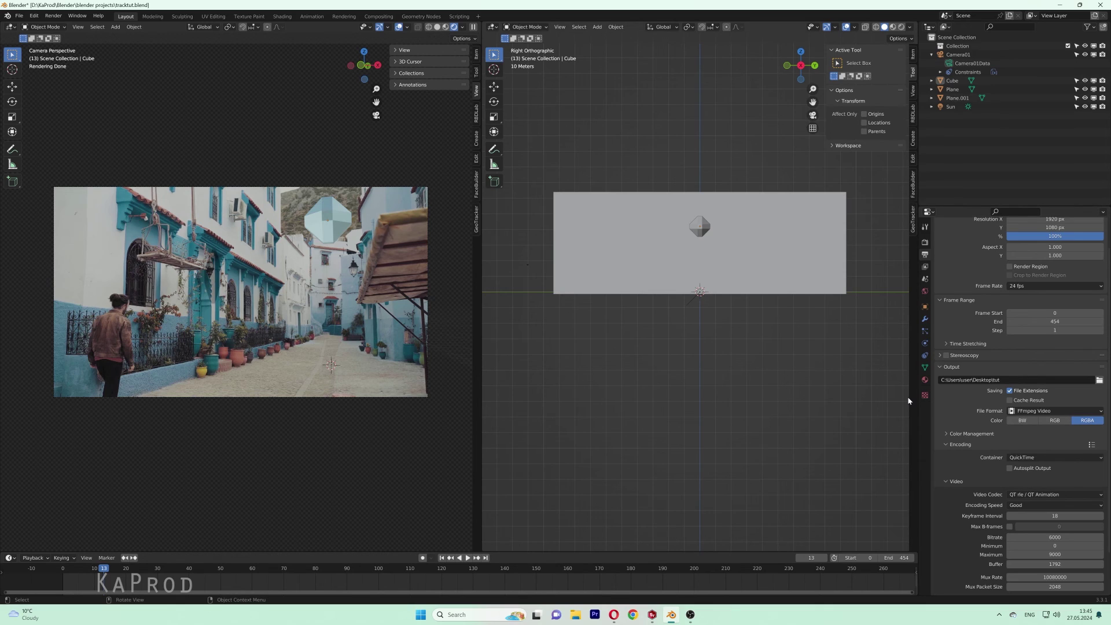
key("ctrl+s")
Lower the Sun's strength to 3.080 and save tracktut.blend
left_click(925, 307)
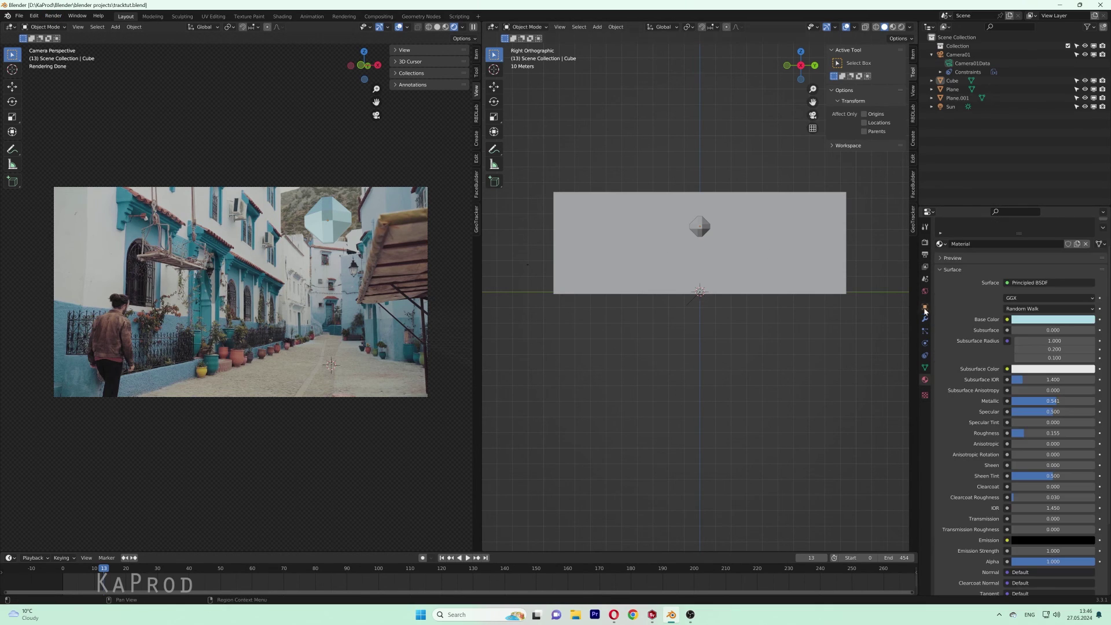
left_click(951, 107)
left_click(925, 343)
left_click_drag(1050, 303, 1036, 303)
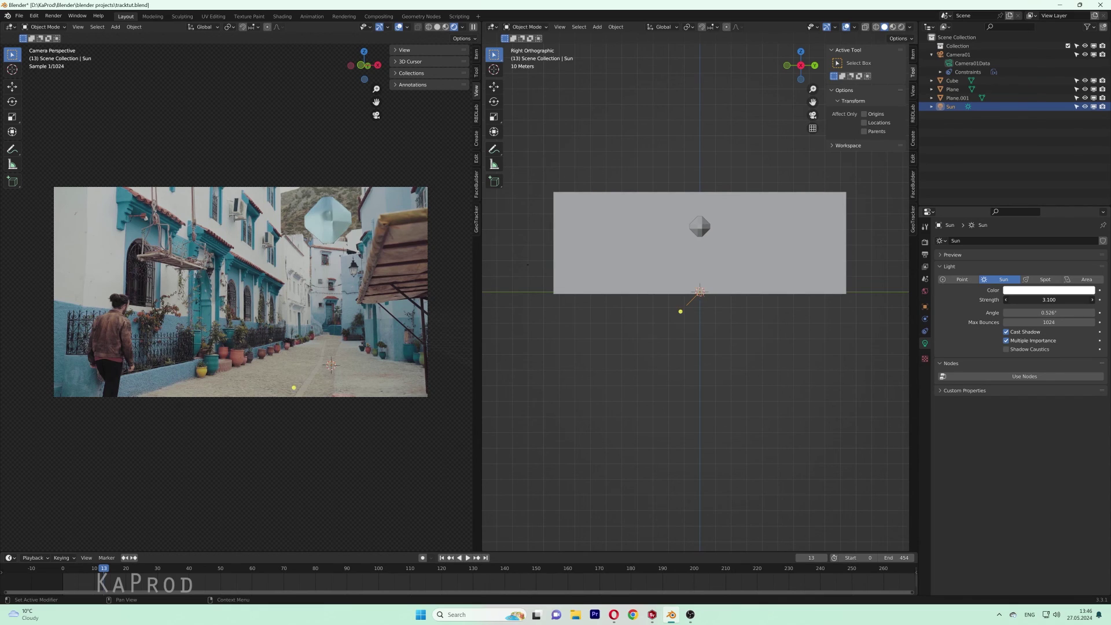
left_click_drag(1049, 300, 1045, 299)
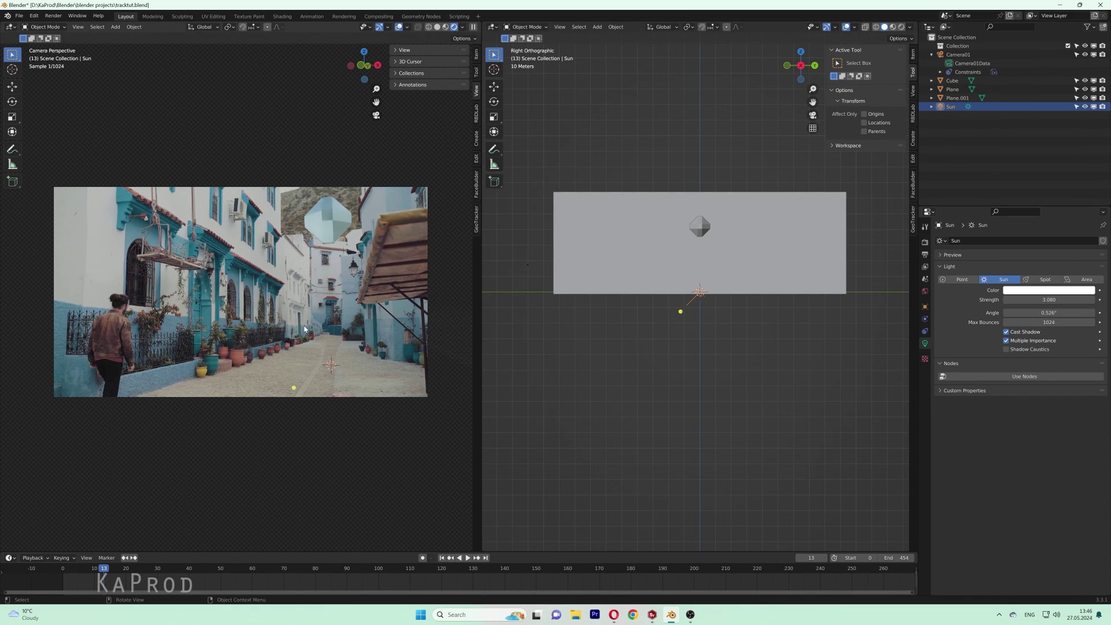
key("ctrl+s")
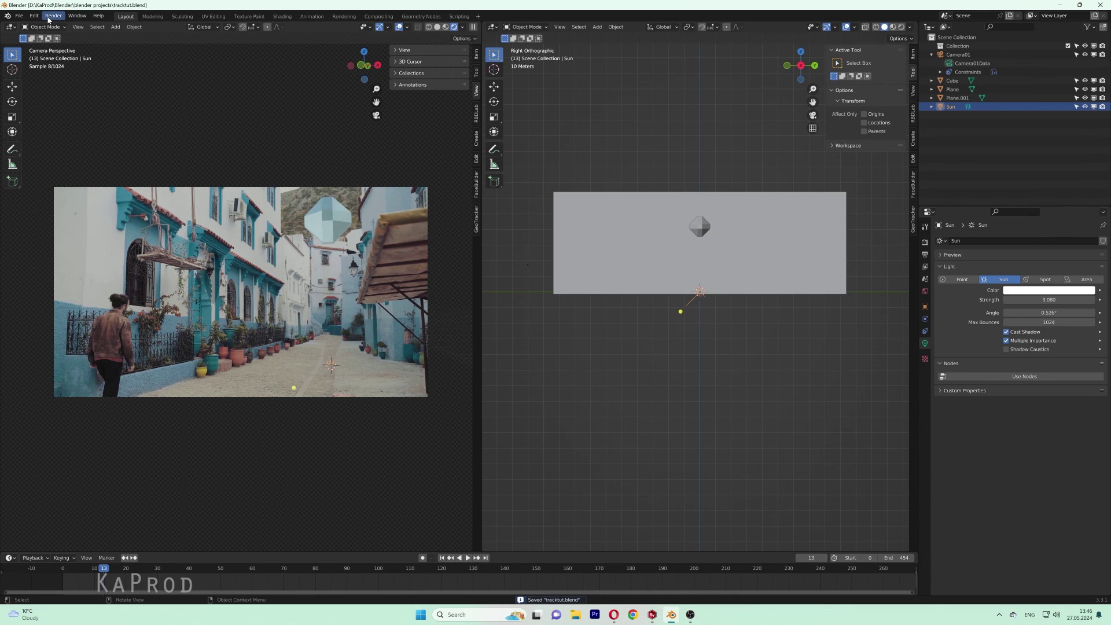
Play back the tracked shot, scrub to a later frame, and stop playback
key("space")
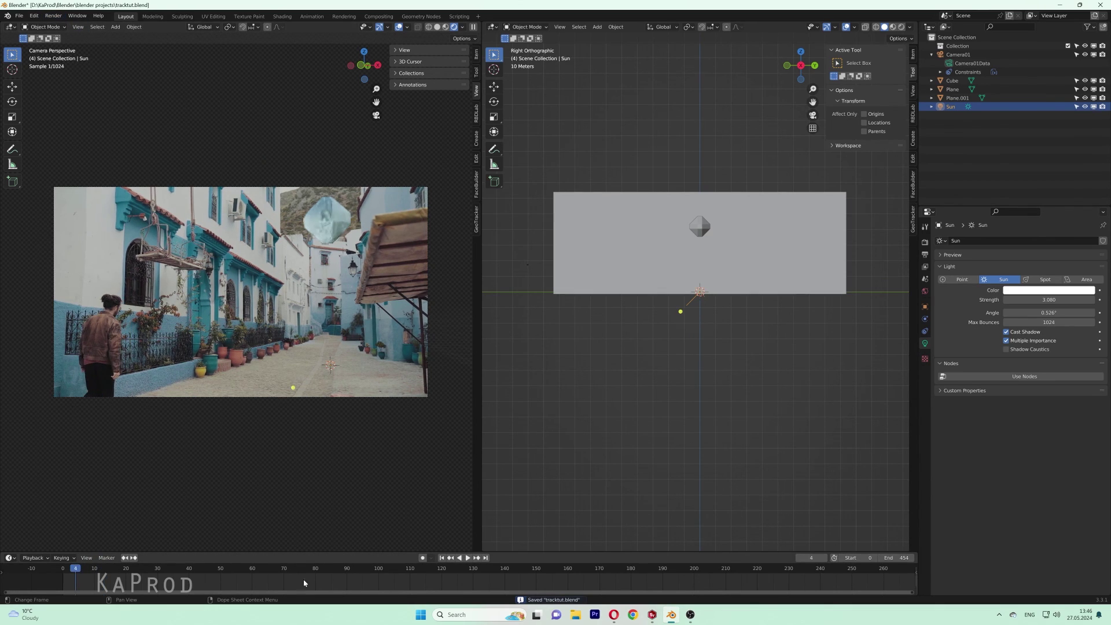
scroll(348, 573, "down", 5)
mouse_move(665, 573)
left_mouse_down()
mouse_move(683, 573)
mouse_move(341, 573)
left_mouse_up()
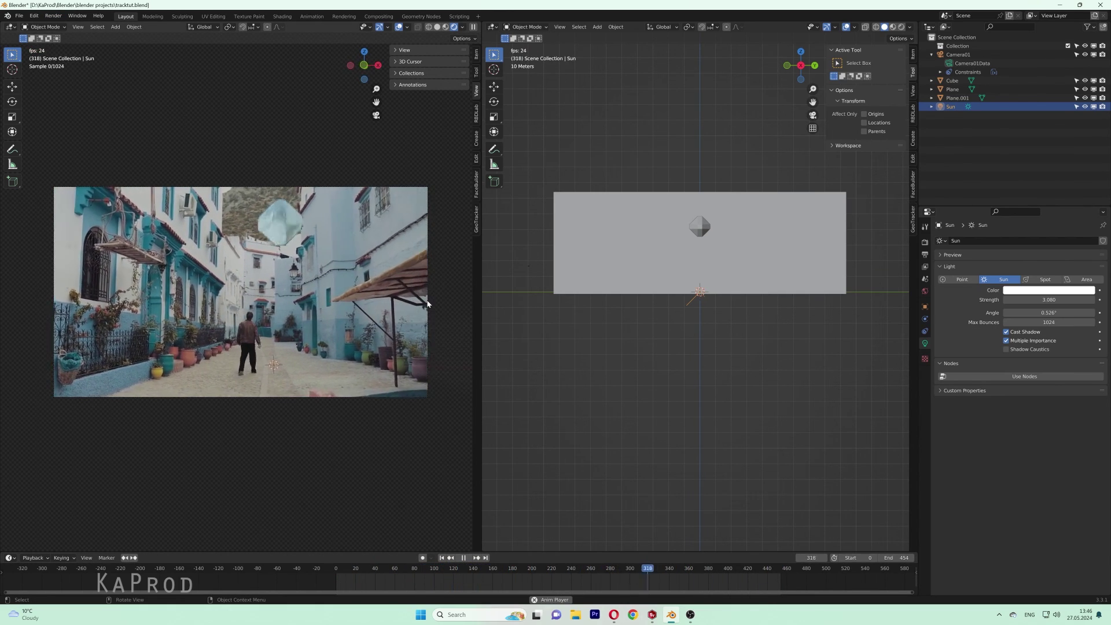
key("space")
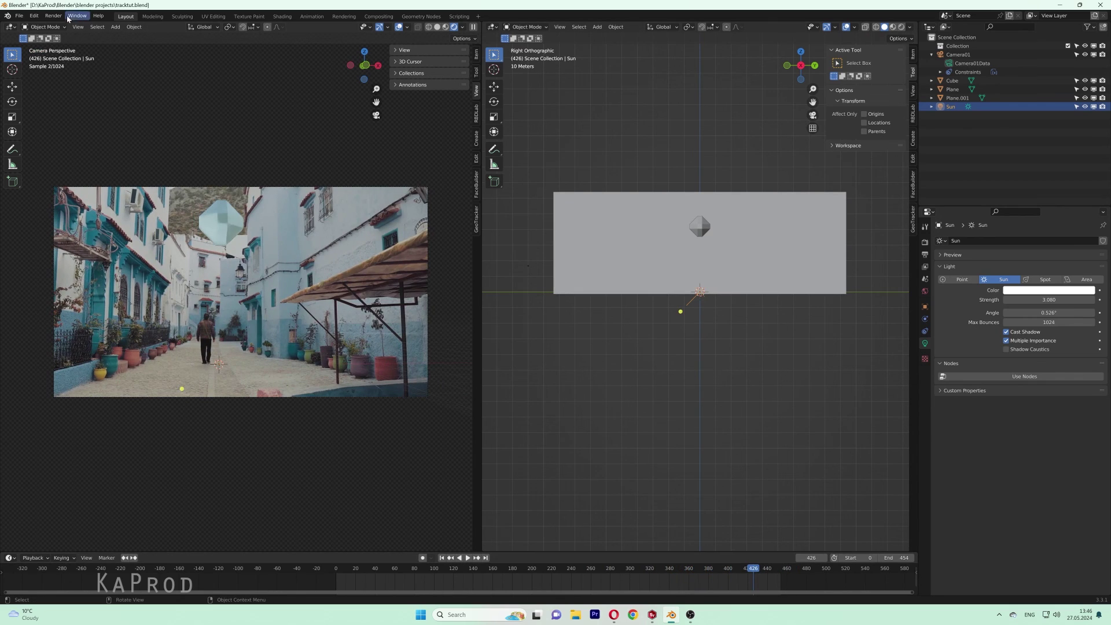
left_click(53, 15)
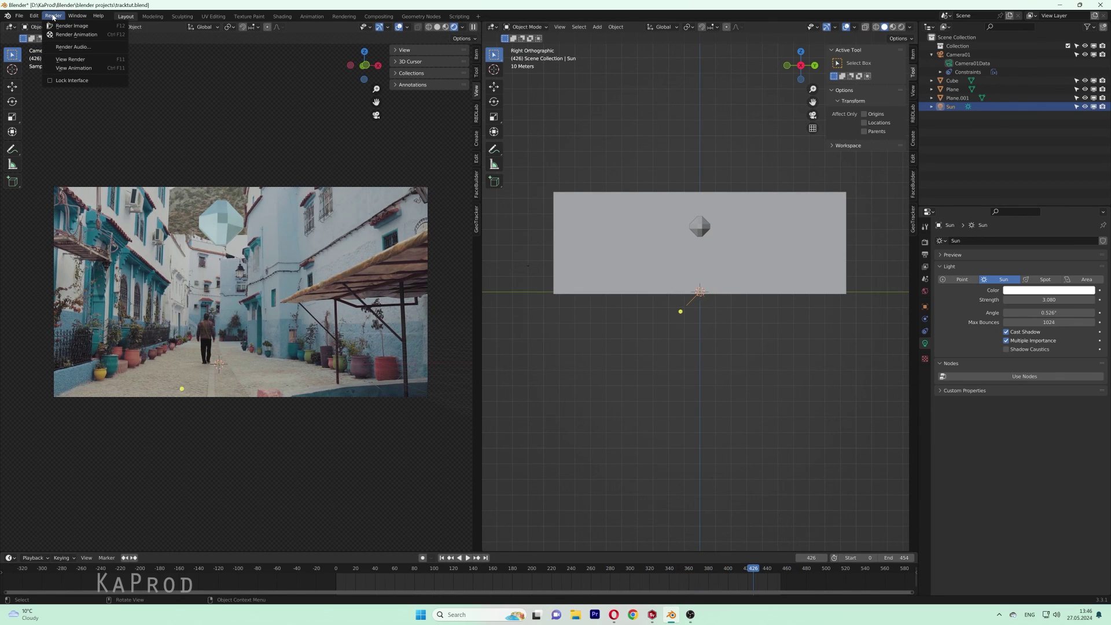
Render the full animation via Render > Render Animation
left_click(72, 26)
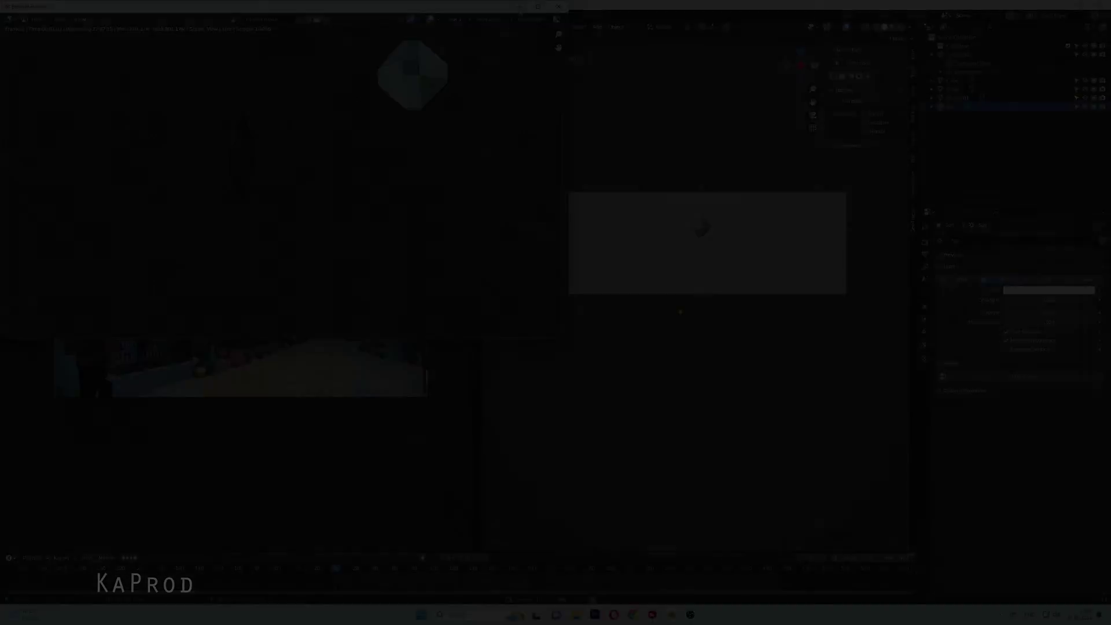